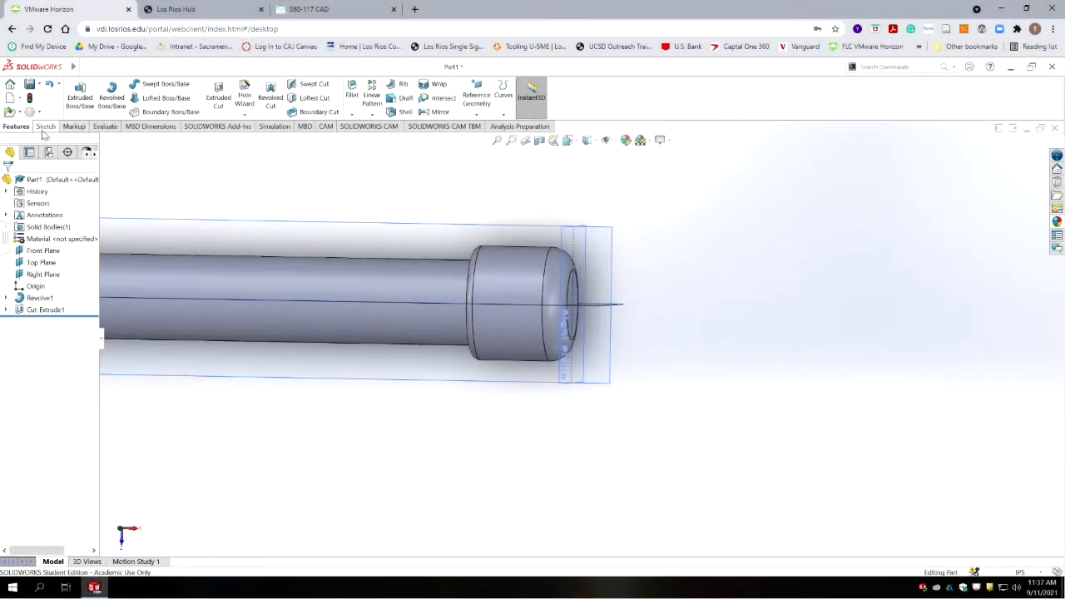
Step: Start a new sketch on the Top Plane and orient the view normal to it
click(45, 127)
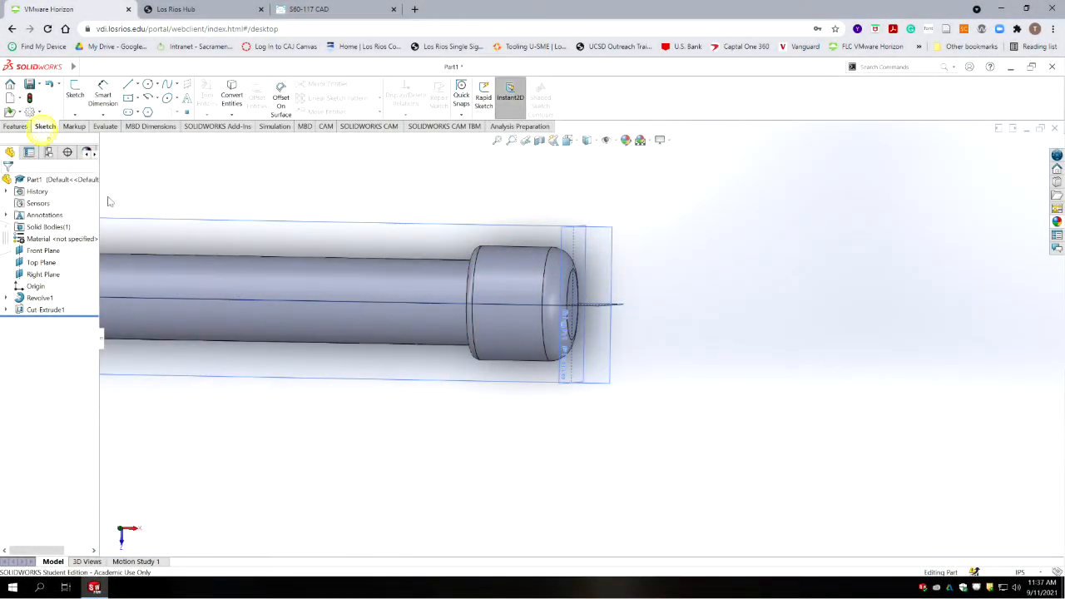
click(432, 221)
click(412, 243)
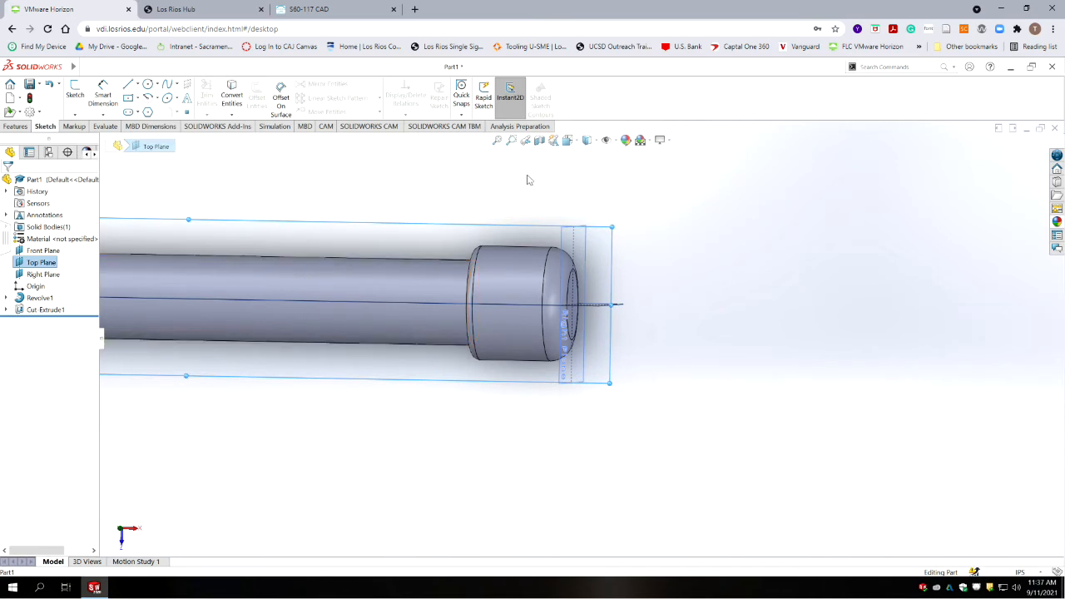
click(75, 94)
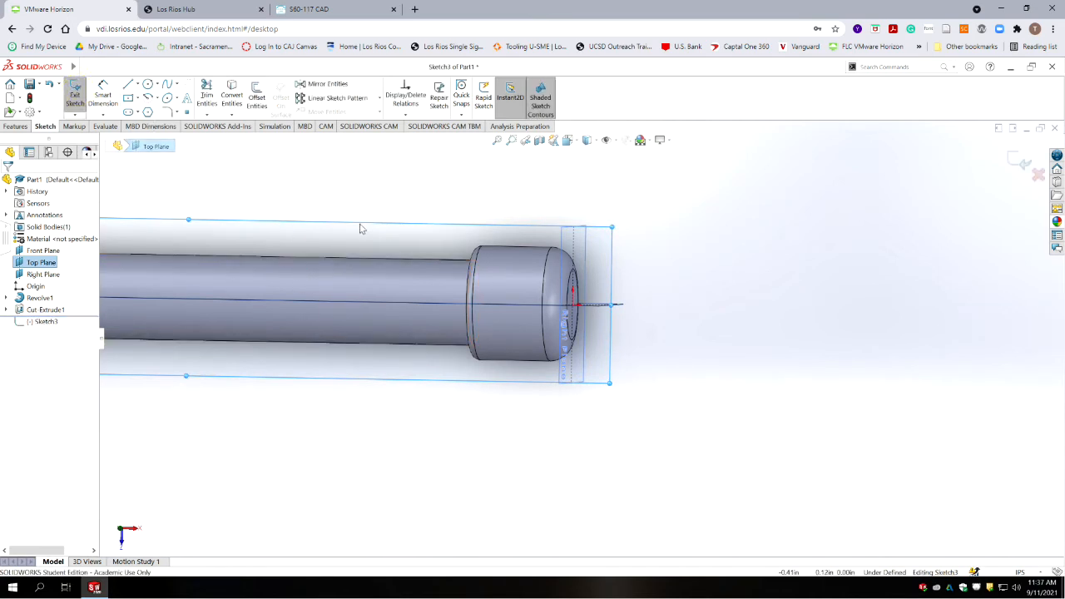
click(578, 143)
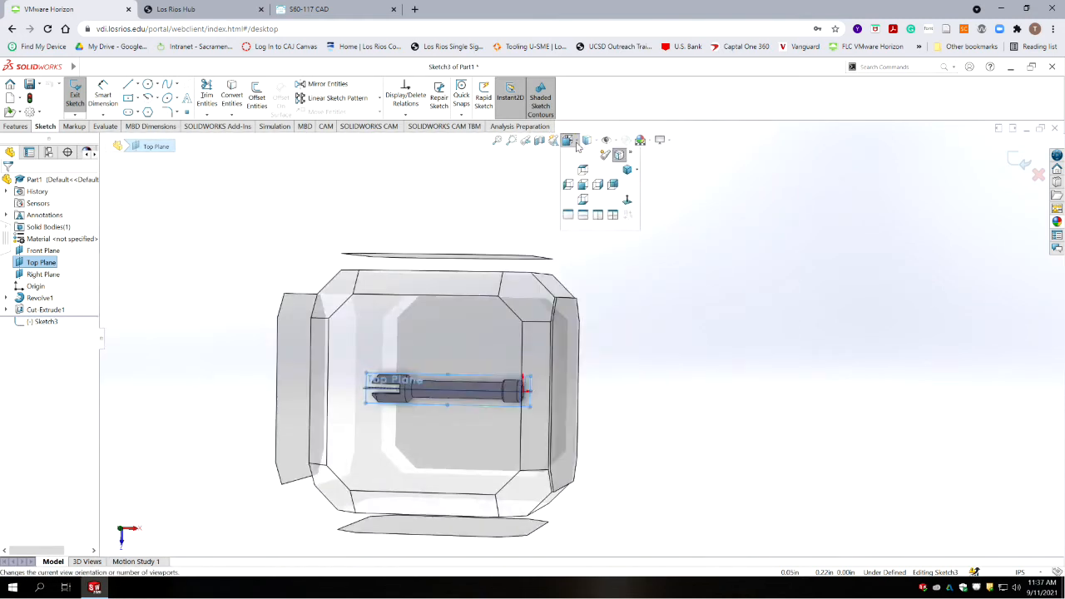
click(627, 202)
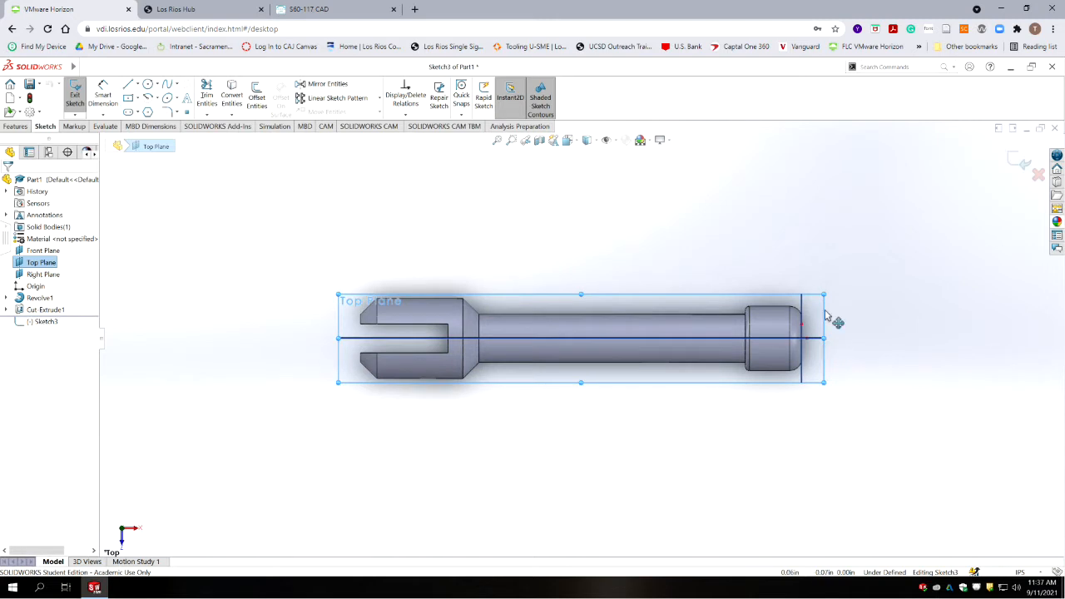
Step: Draw two corner rectangles from the head's shoulder past its rounded end, about 0.16 × 0.07 in above and 0.17 × 0.08 in below the axis
scroll(833, 320, down, 6)
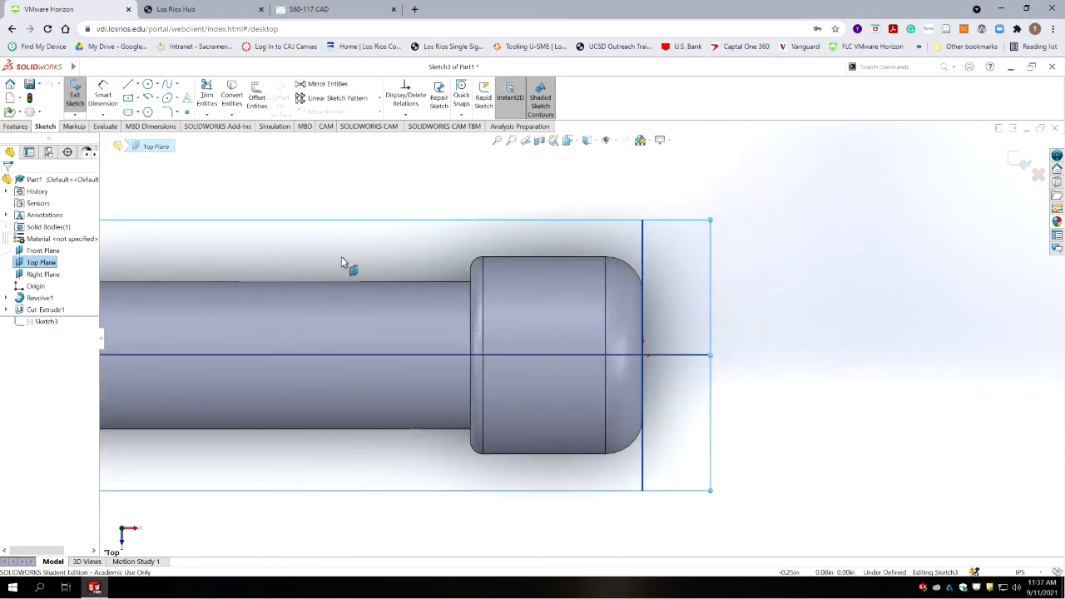
click(138, 99)
click(134, 112)
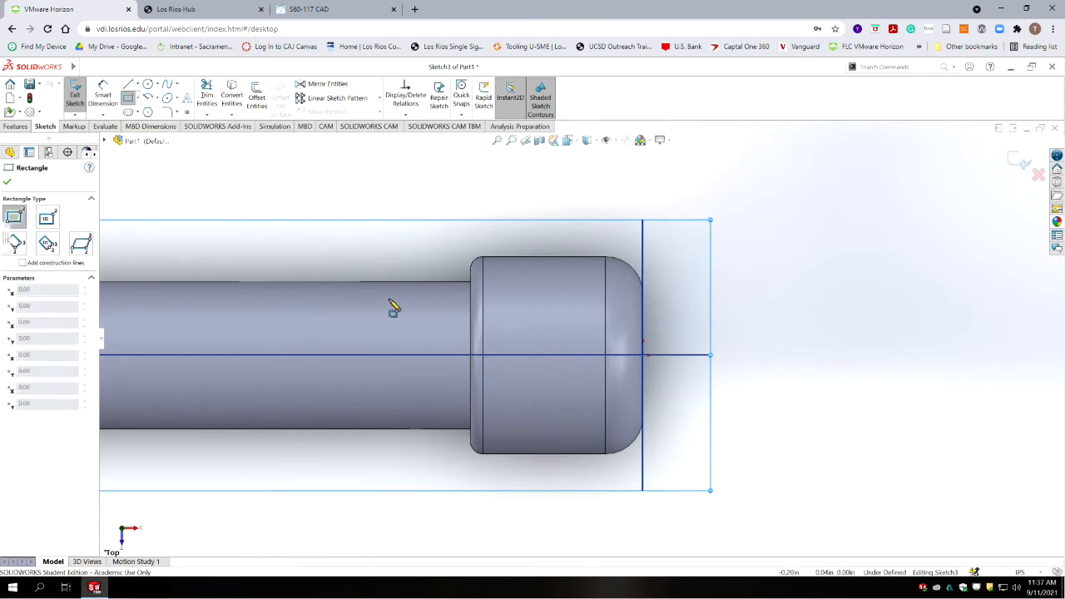
click(471, 318)
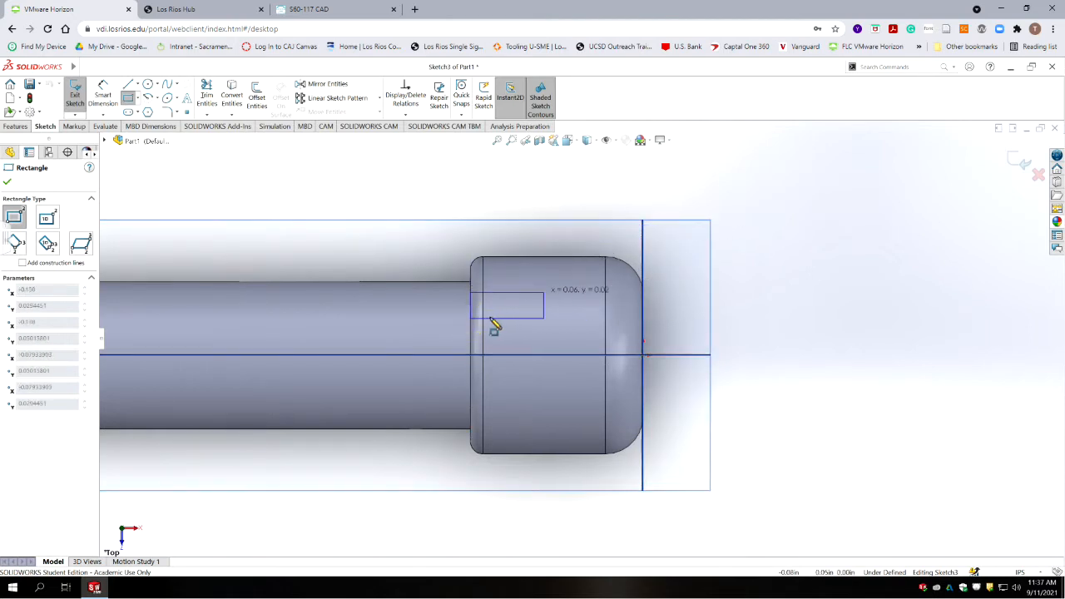
click(669, 227)
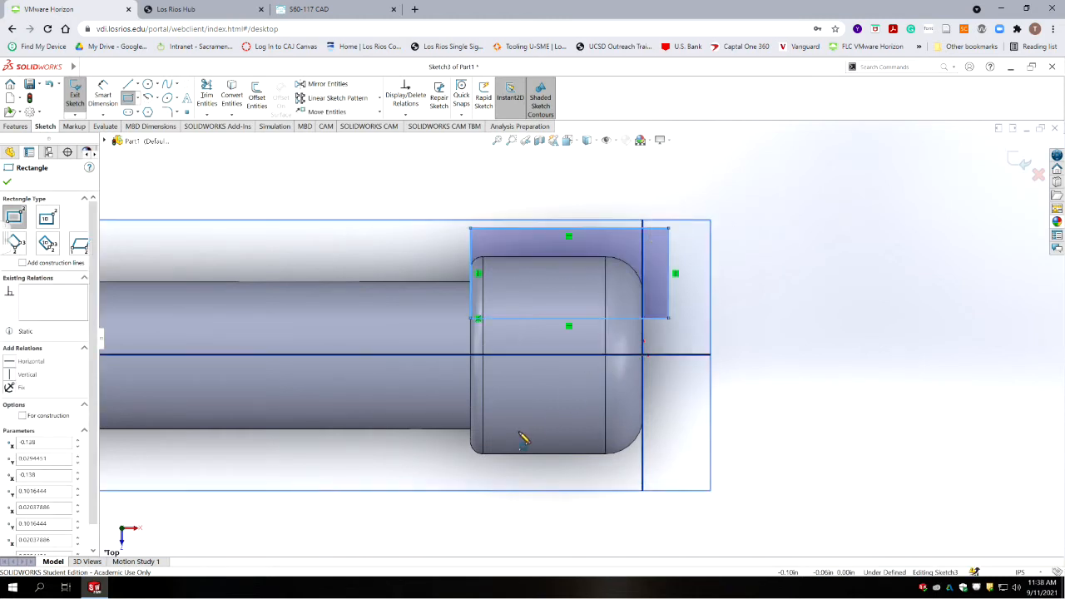
click(472, 379)
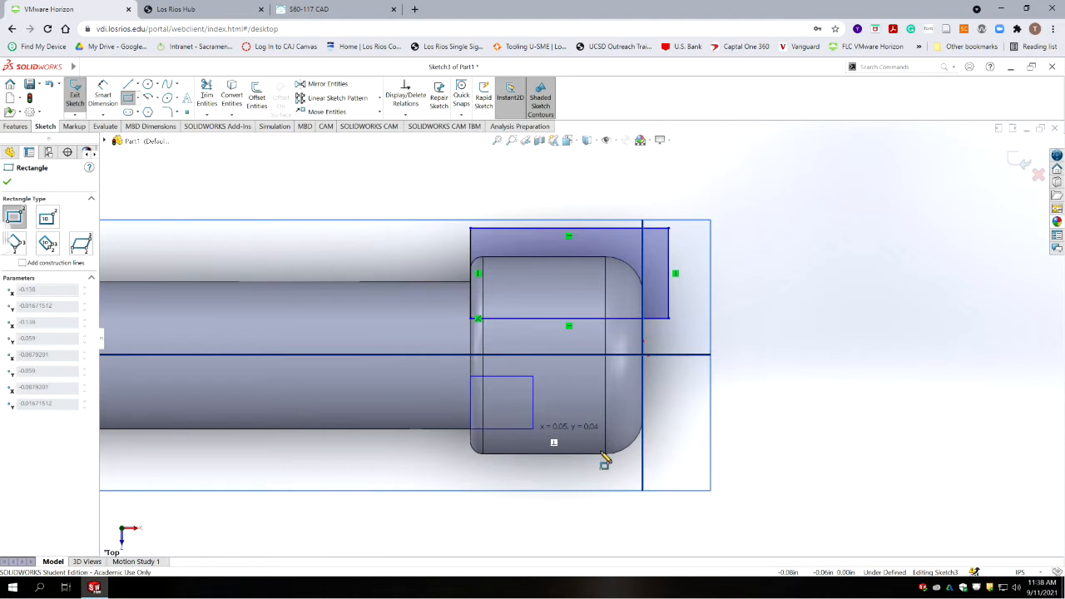
click(688, 471)
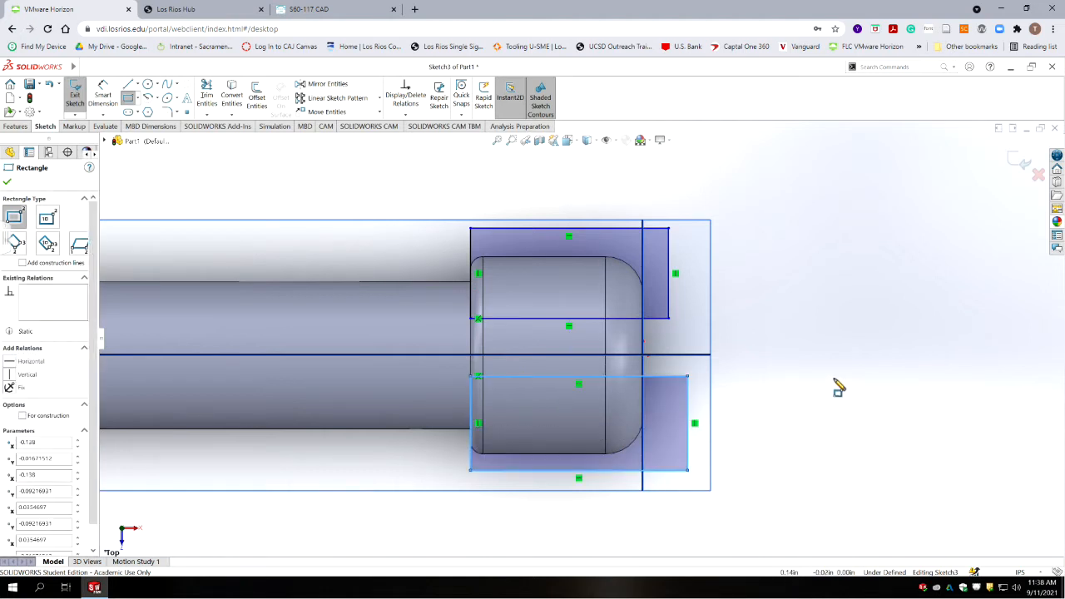
key(Escape)
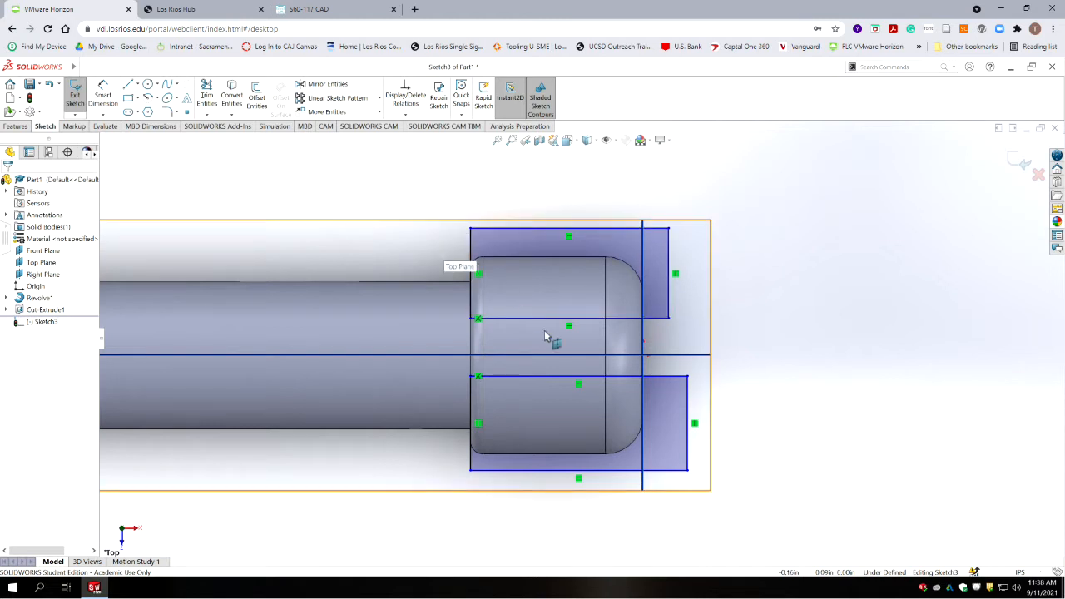
Step: Make the two rectangles' outer vertical edges beyond the rounded end collinear and equal in length
click(670, 253)
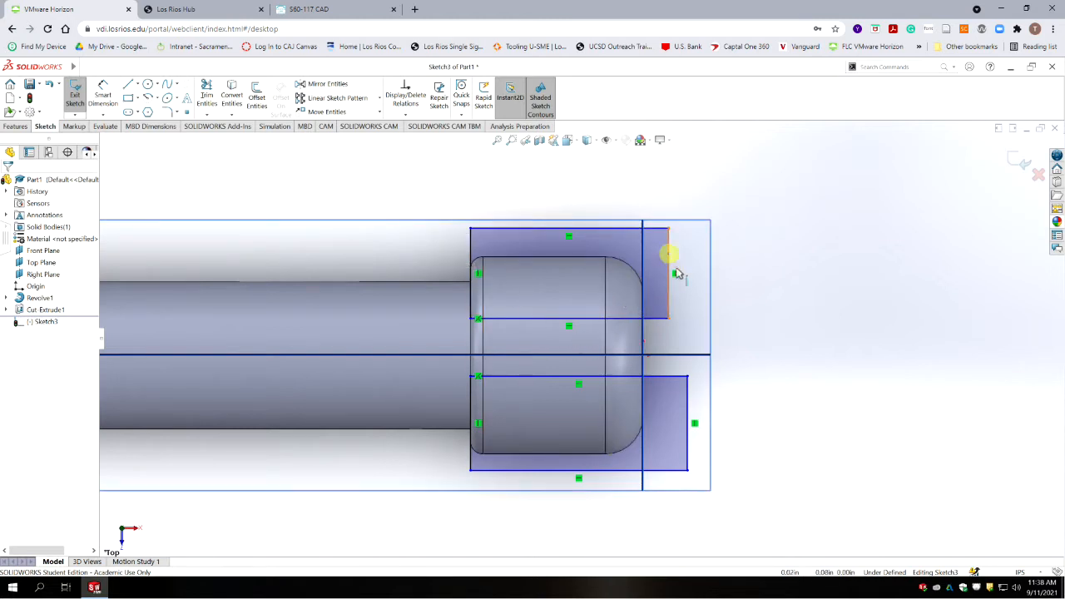
ctrl+click(687, 392)
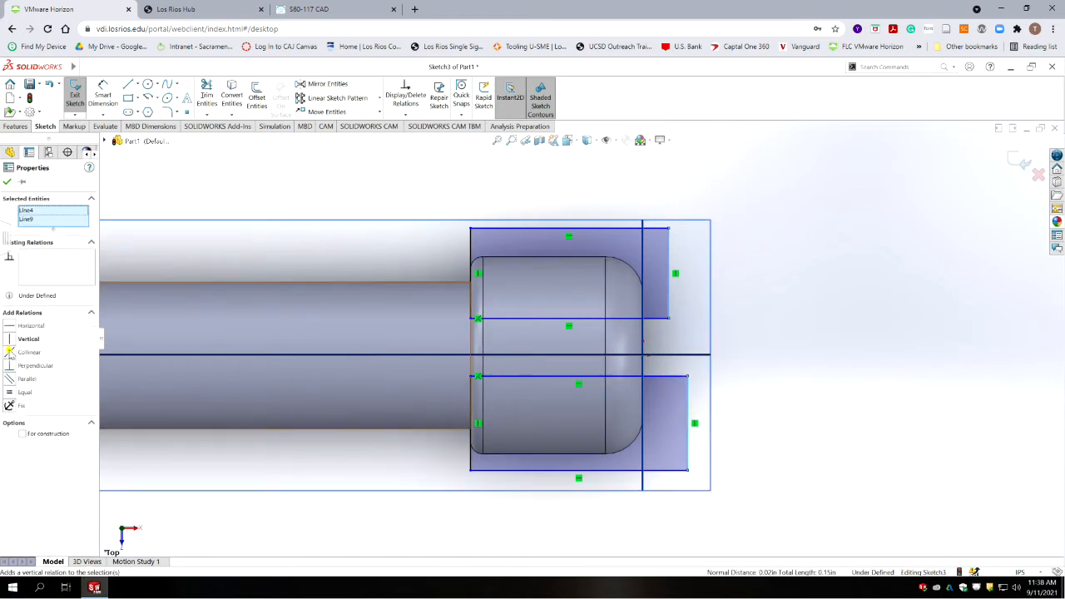
click(10, 353)
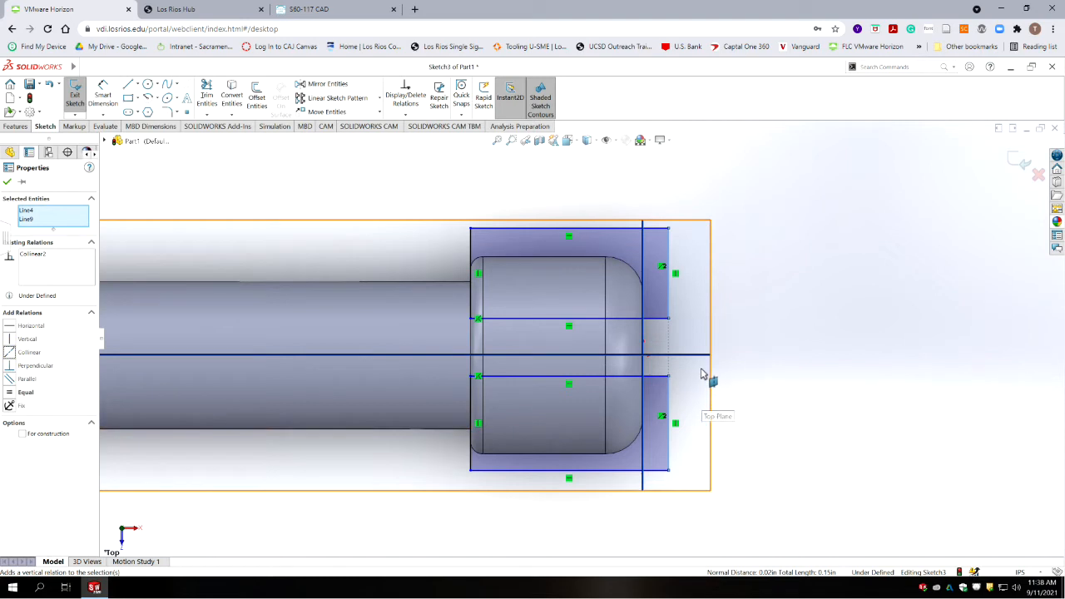
click(23, 392)
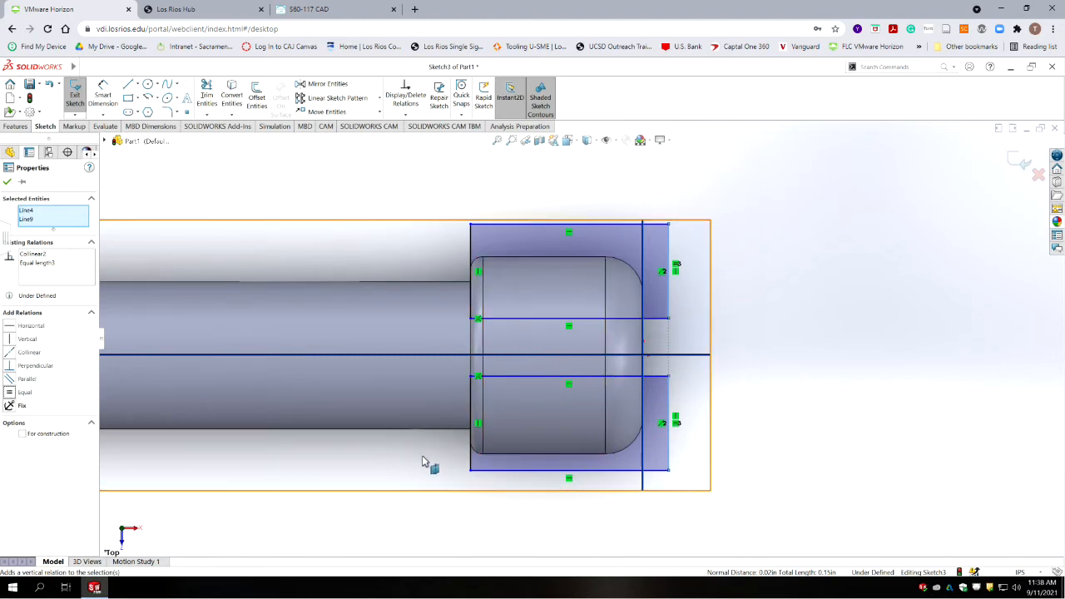
Step: Draw a construction centerline about 0.05 in long between the midpoints of the two rectangles' facing inner edges
click(135, 85)
click(145, 112)
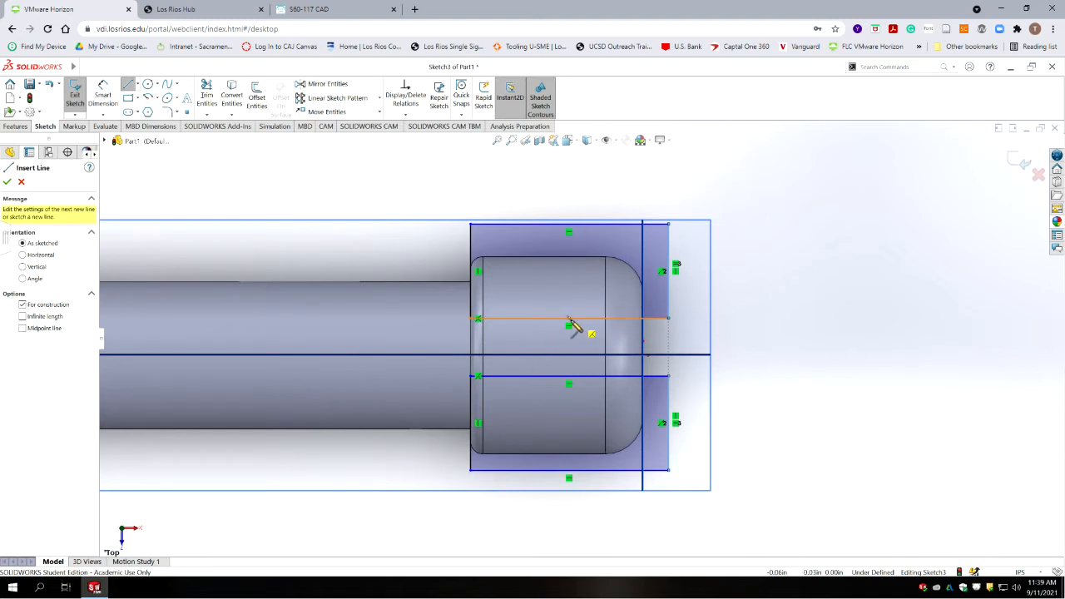
click(569, 319)
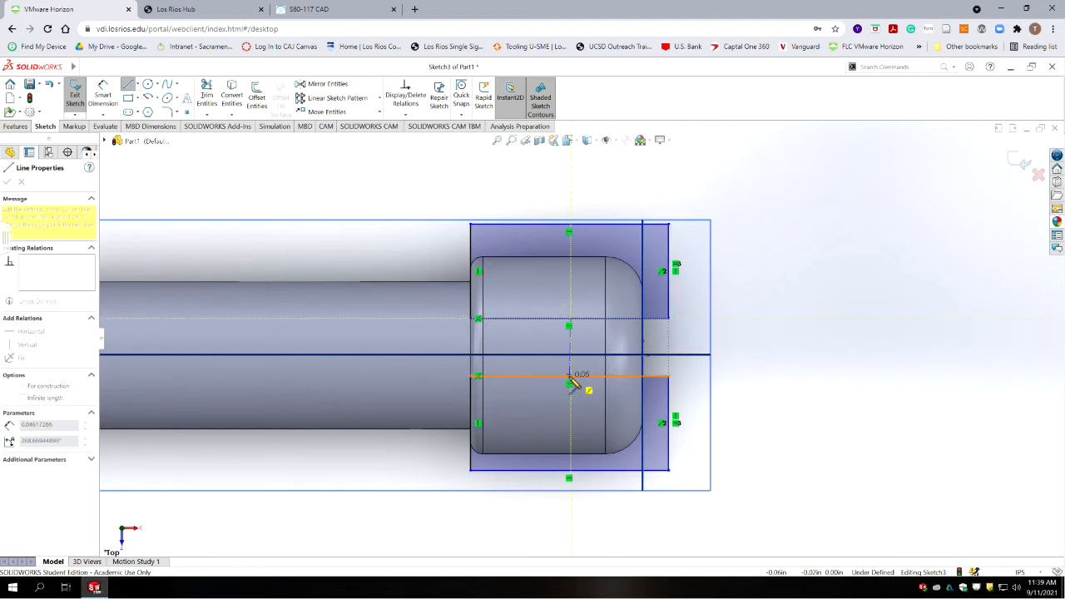
click(569, 377)
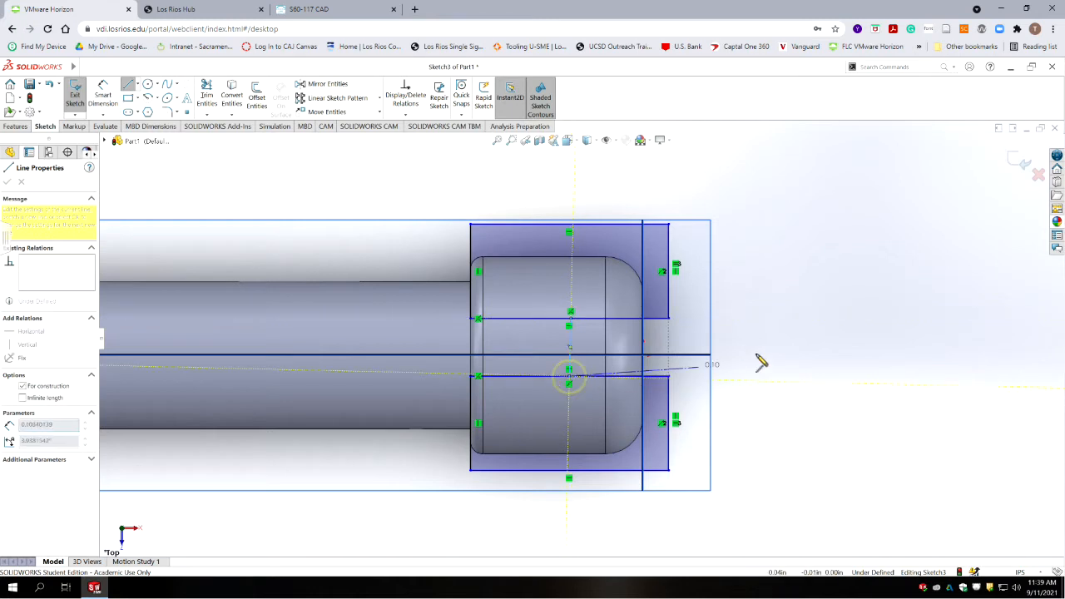
key(Escape)
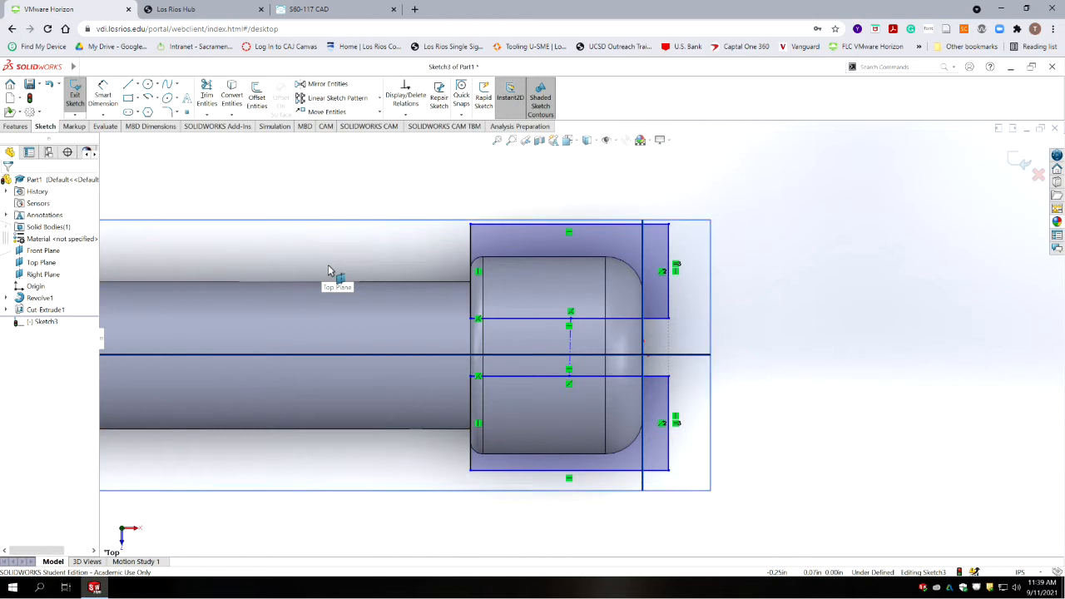
Step: Make the centerline's midpoint coincident with the Front Plane
click(572, 348)
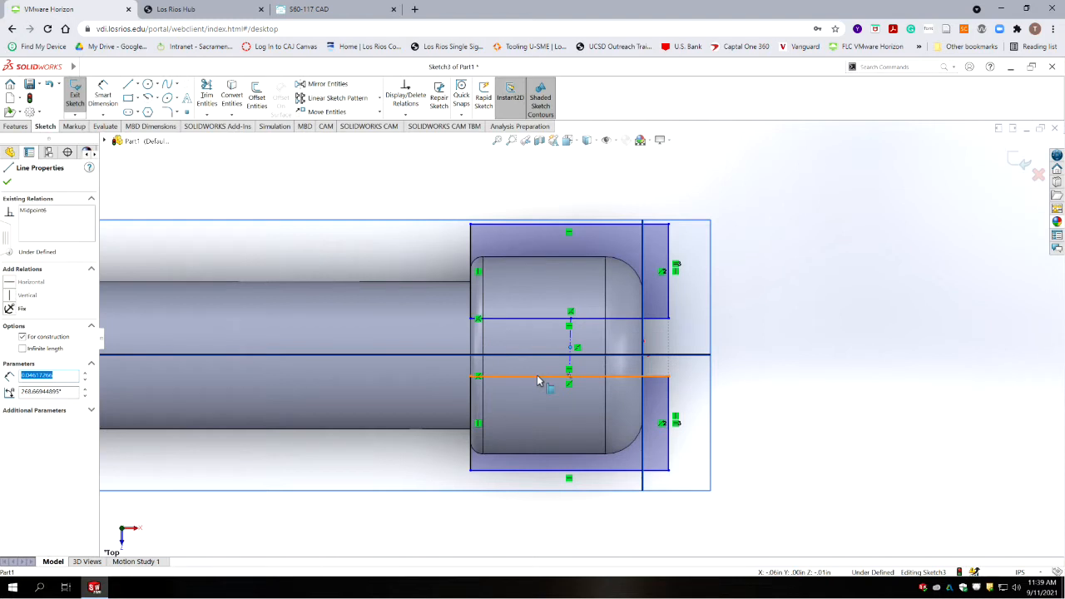
ctrl+click(692, 355)
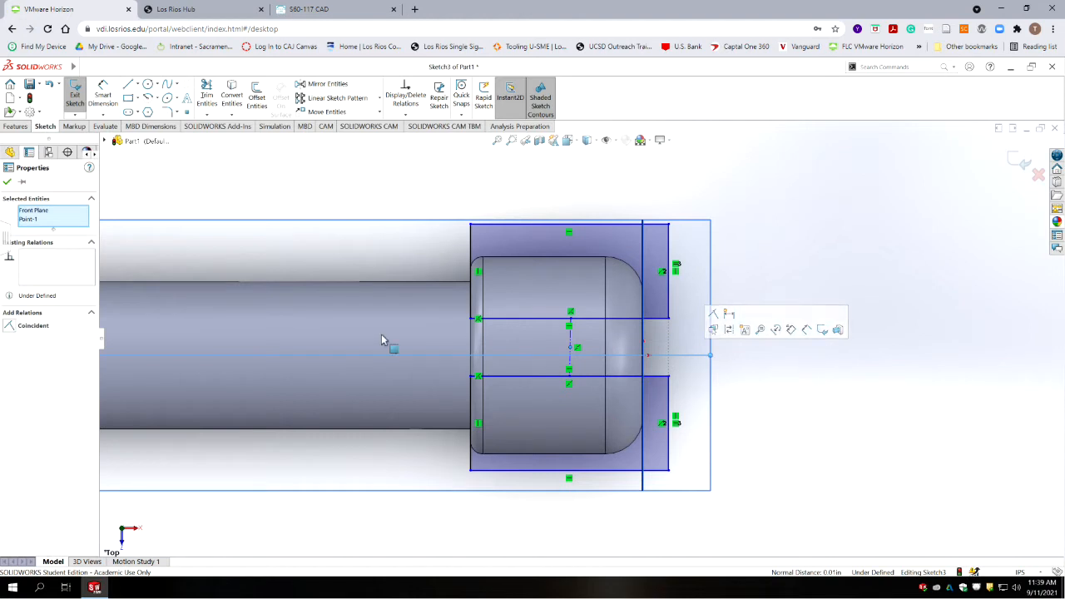
click(11, 327)
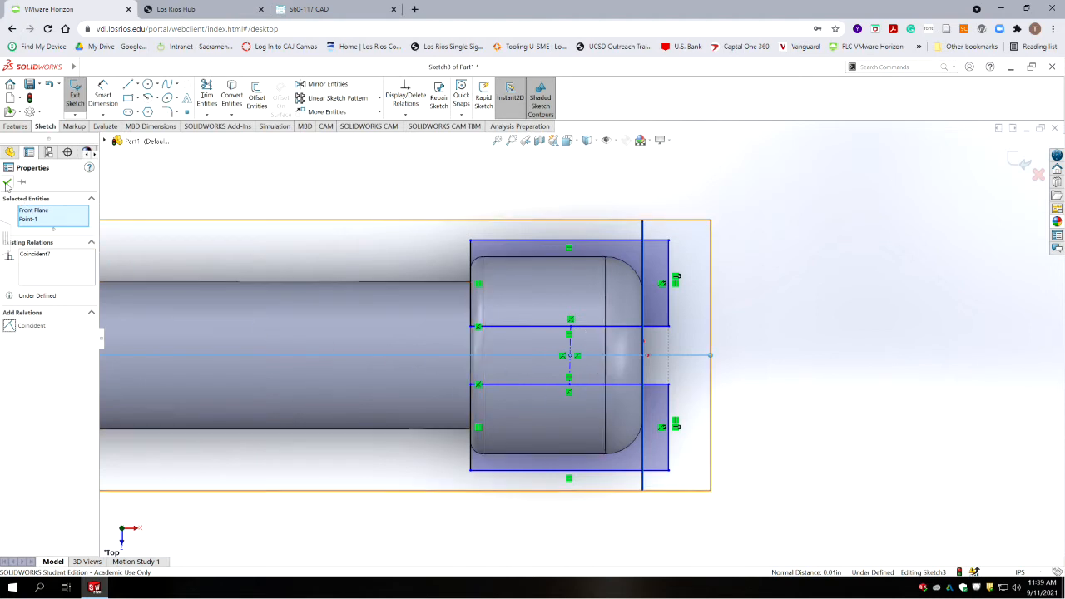
click(7, 183)
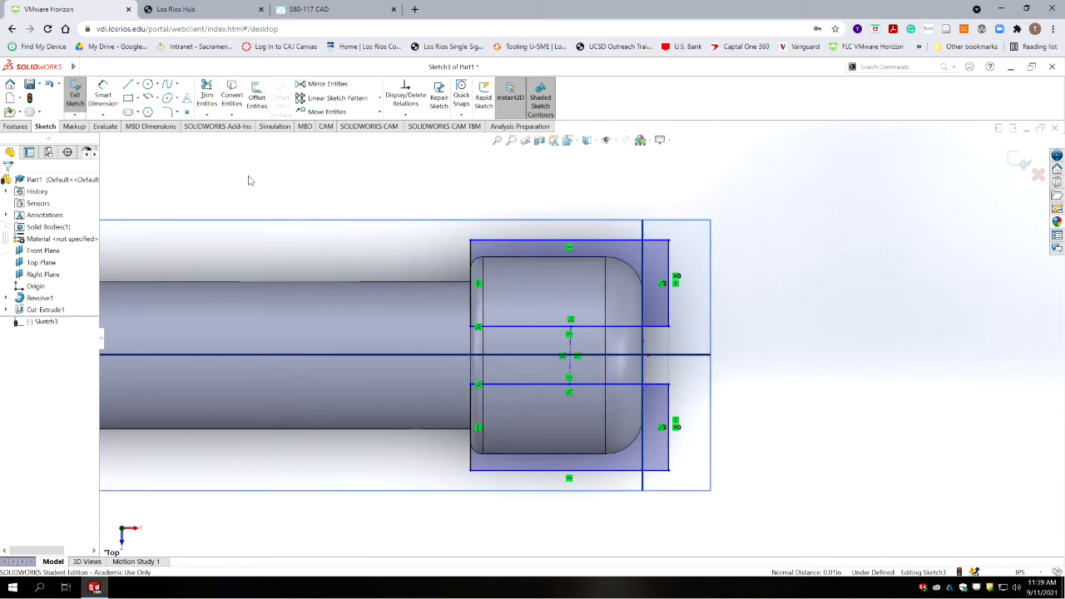
Step: Dimension the gap between the upper rectangle's top edge and the head's upper edge as 0.1 in
click(104, 94)
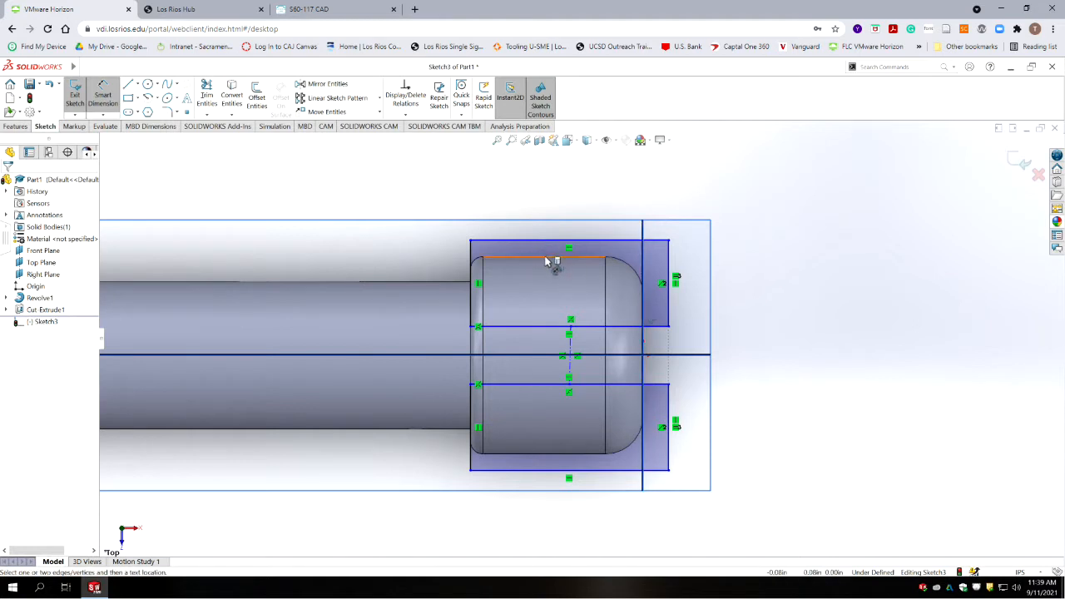
click(610, 240)
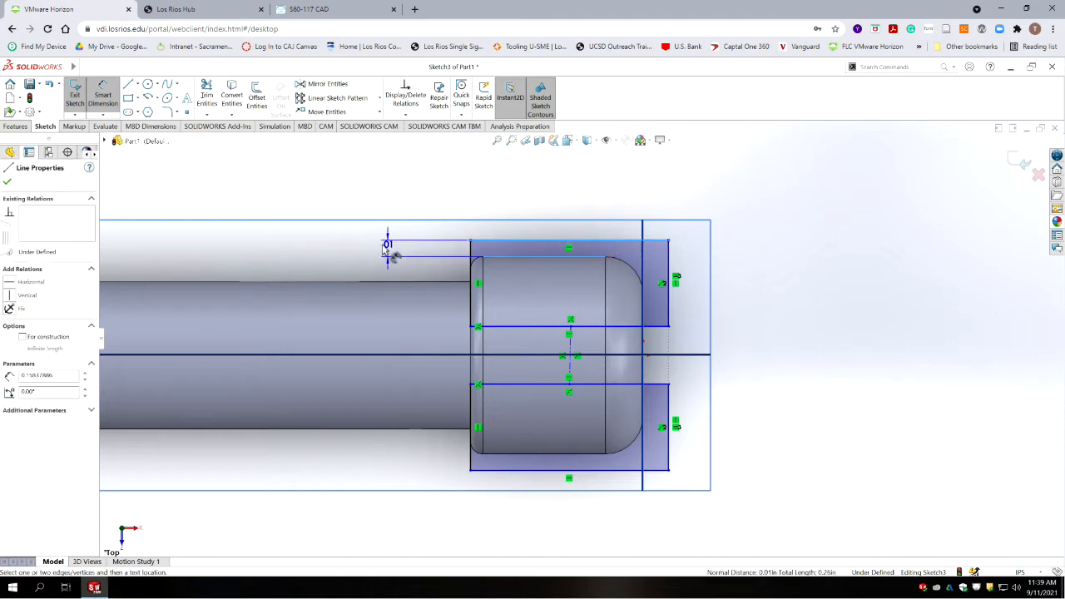
click(401, 230)
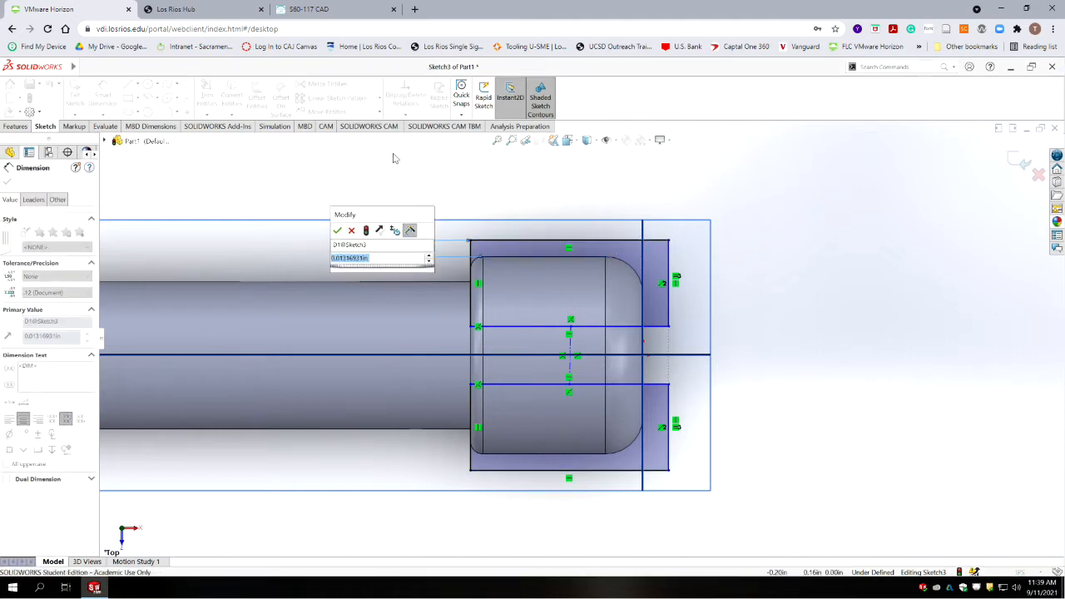
text(.1)
key(Return)
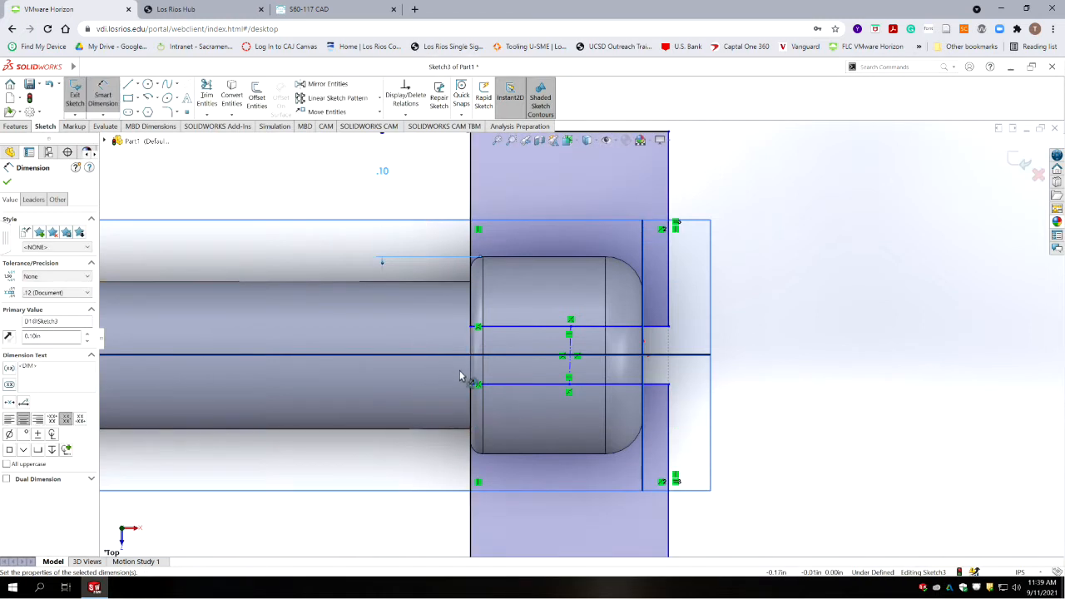
Step: Change the gap dimension above the head to 0.01 in
scroll(454, 373, up, 4)
scroll(646, 292, down, 3)
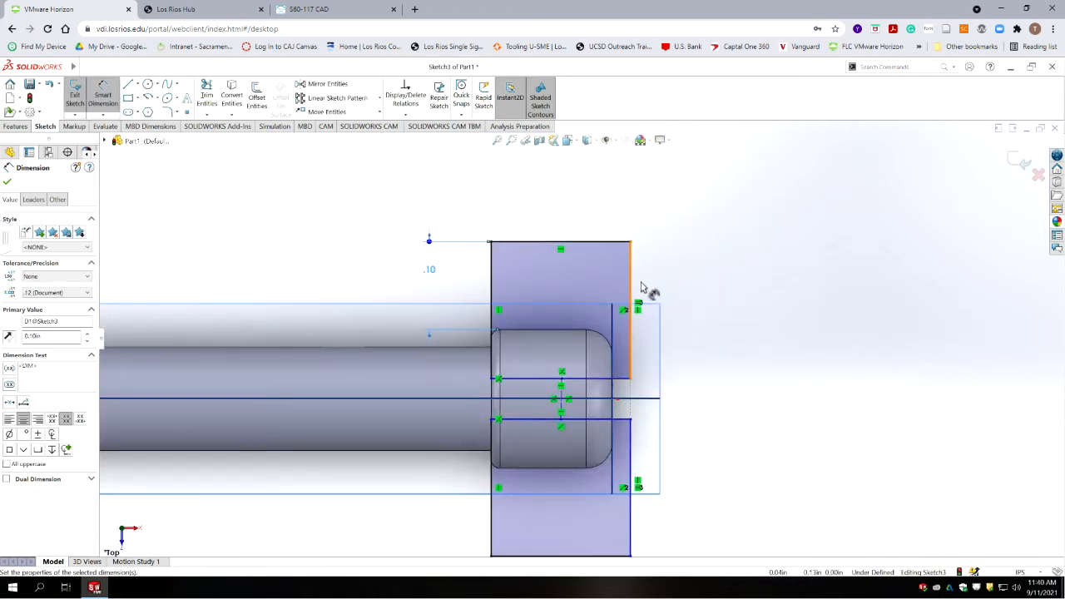
double_click(431, 270)
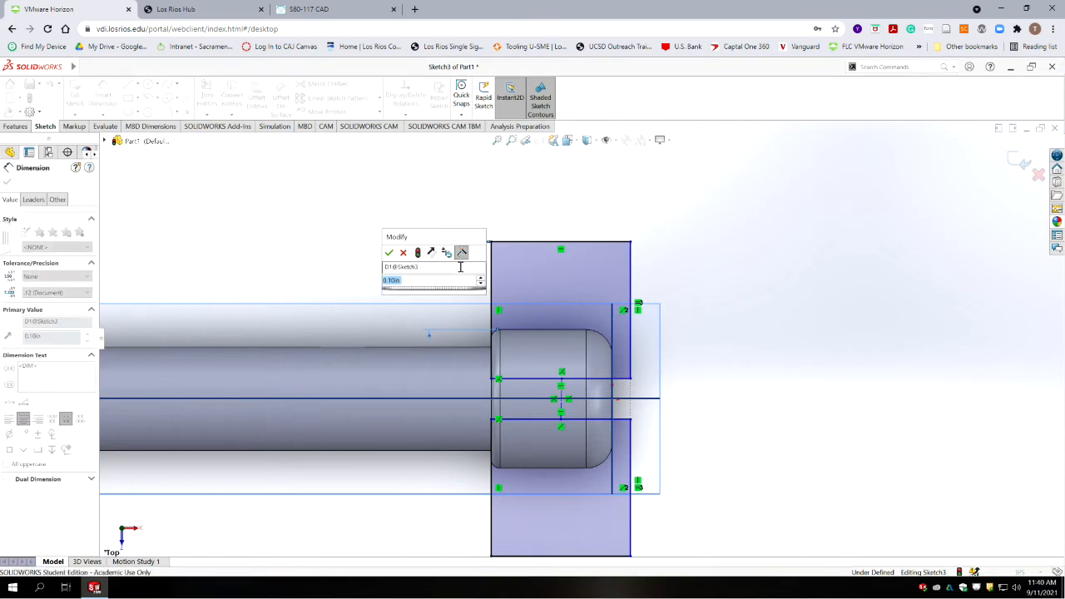
text(.01)
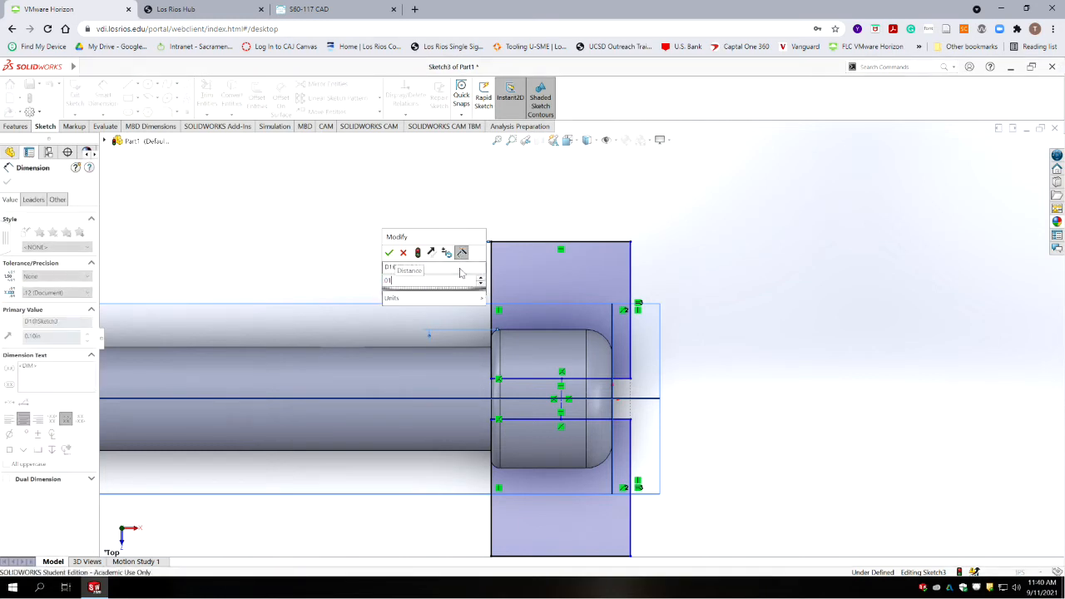
key(Return)
Step: Dimension the upper rectangle's outer vertical edge 0.01 in from the Right Plane at the rounded end of the head
scroll(656, 395, down, 3)
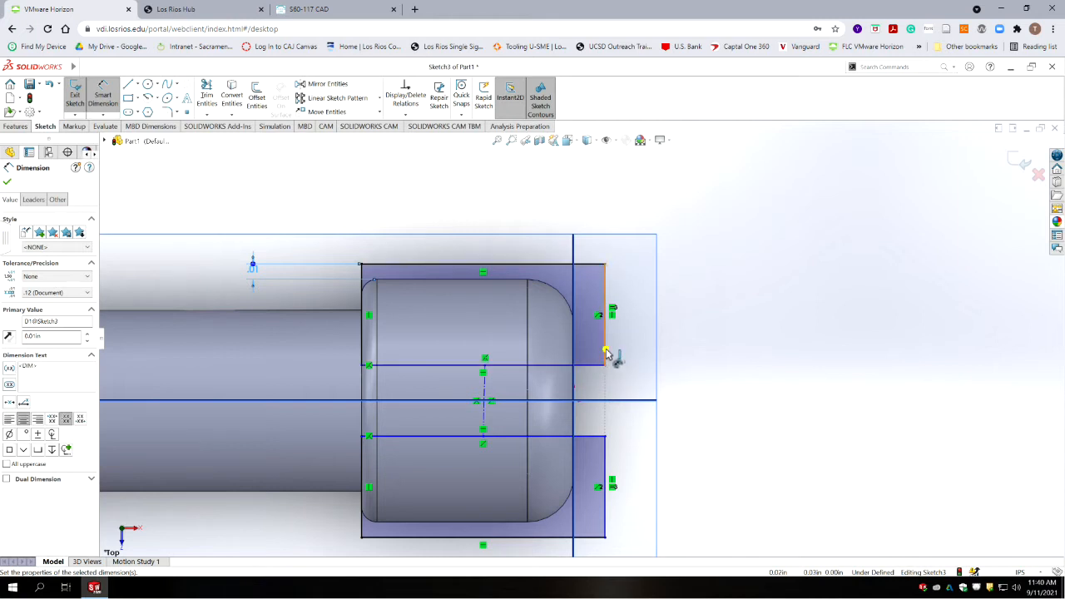
click(573, 376)
key(Escape)
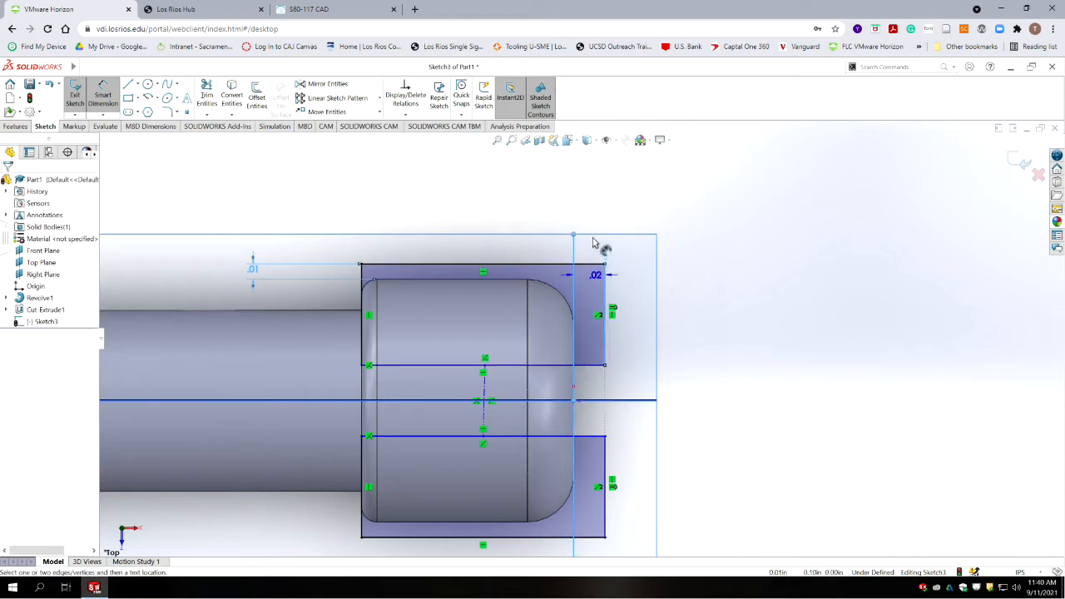
click(613, 386)
text(.01)
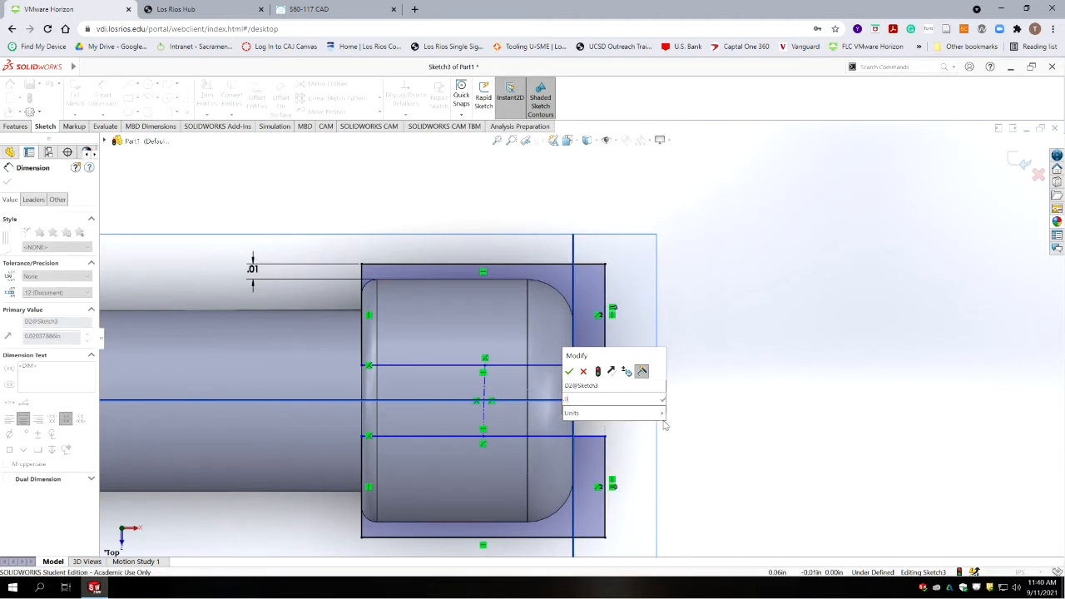
key(Return)
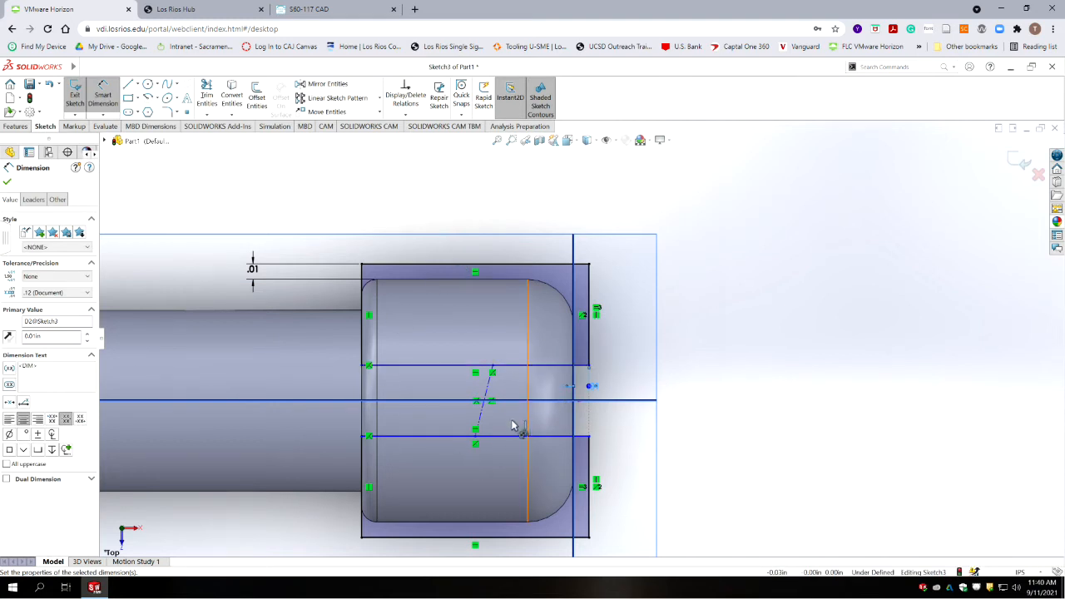
Step: Make the construction centerline between the two rectangles vertical
key(Escape)
click(488, 391)
click(527, 354)
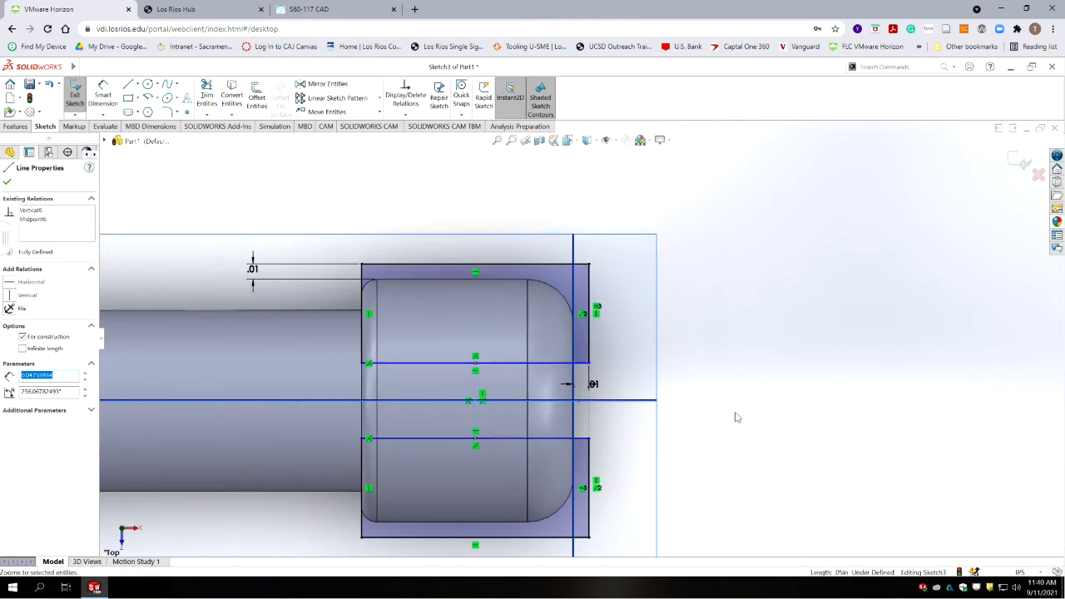
click(786, 442)
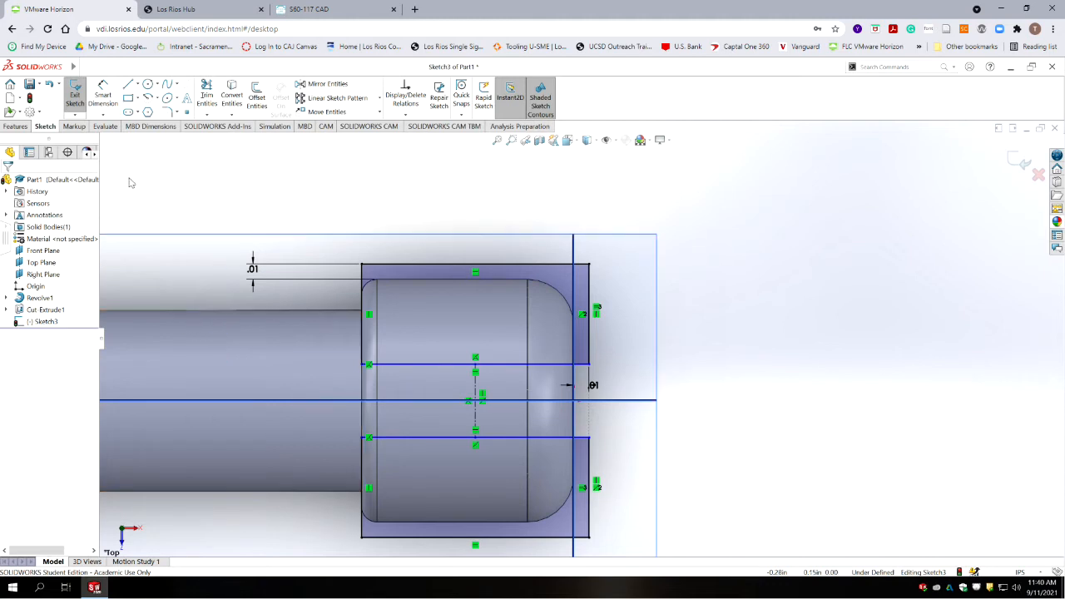
Step: Dimension the gap between the two rectangles' inner horizontal edges as 0.063 in, checking the value on the S60-117 drawing
click(103, 93)
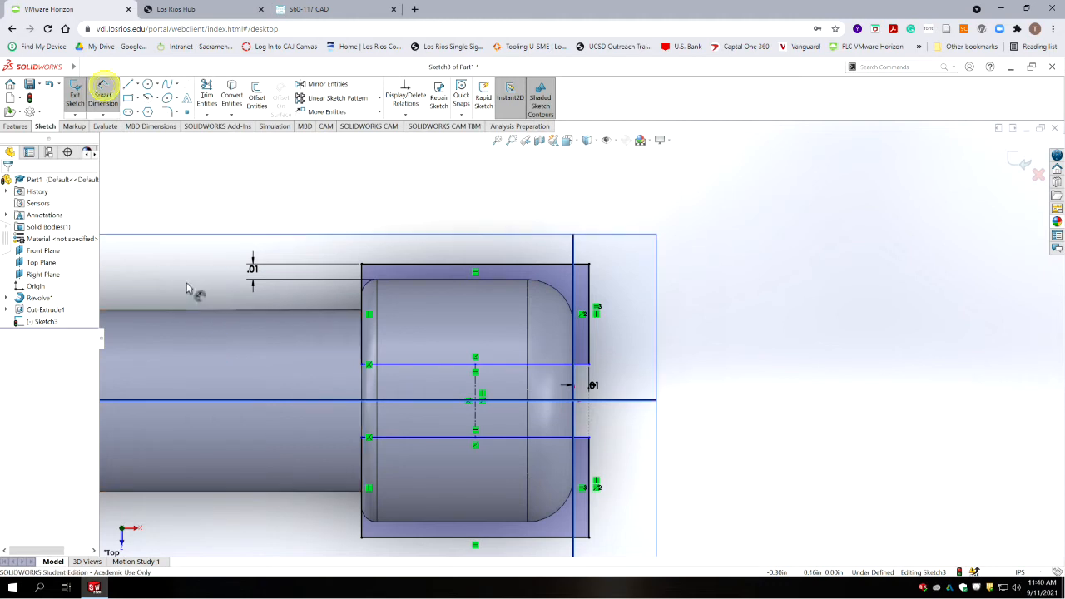
click(553, 364)
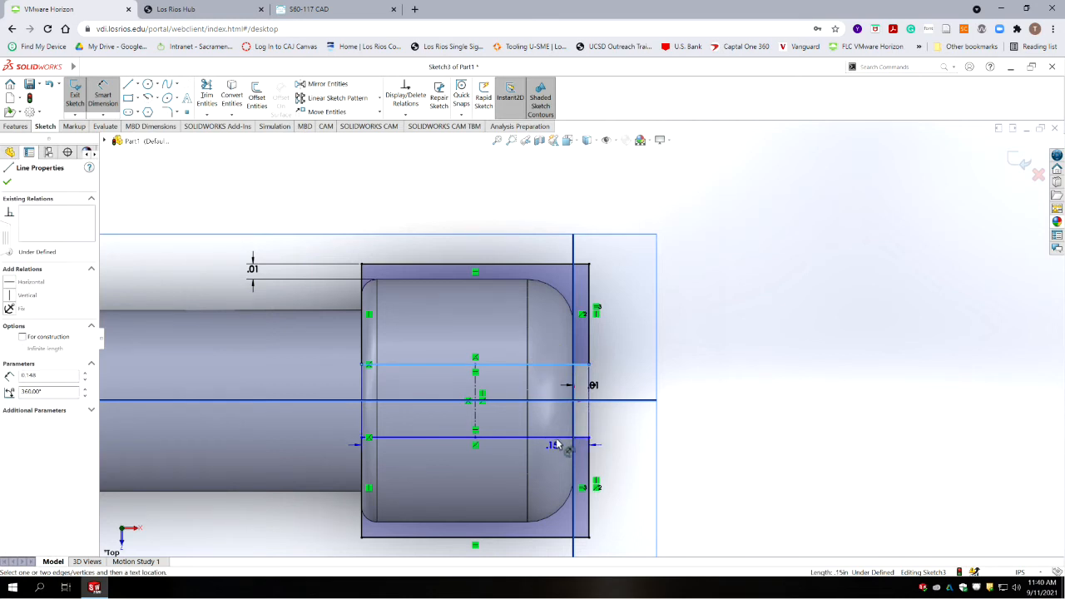
click(553, 438)
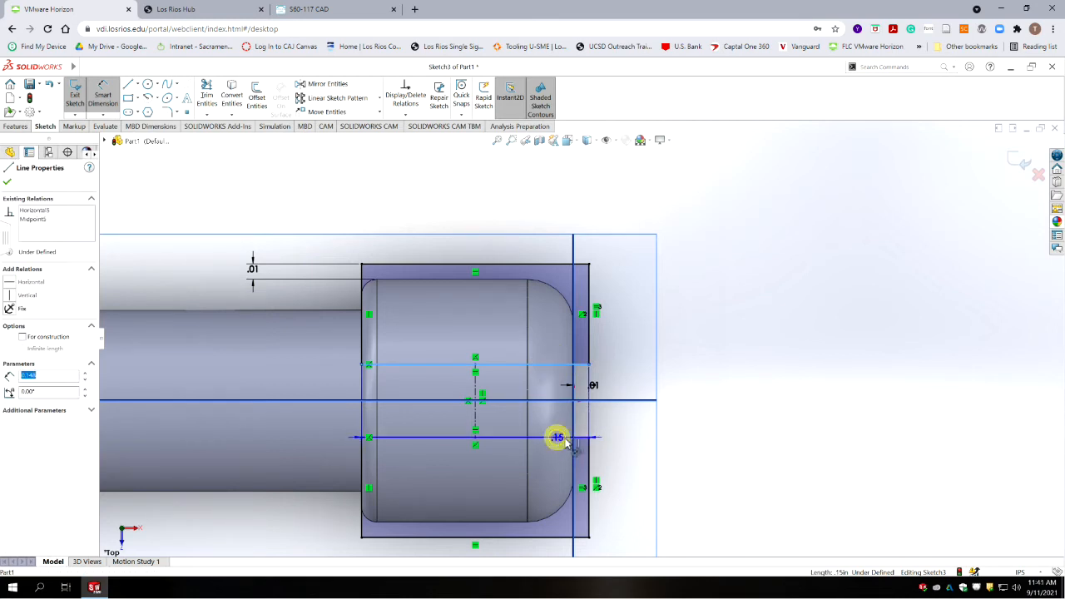
click(683, 399)
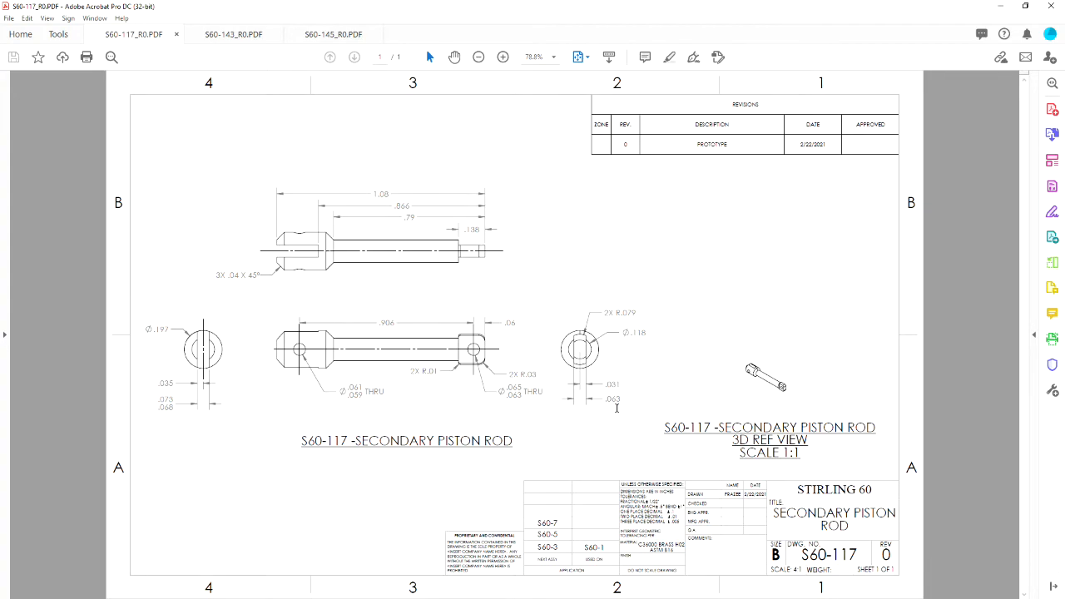
click(997, 8)
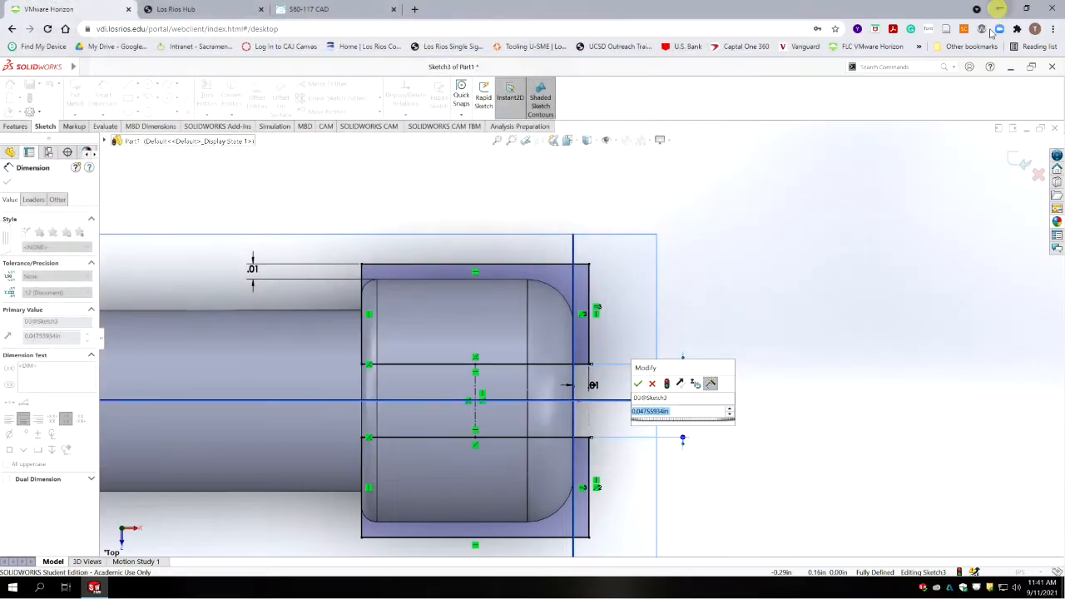
text(.01)
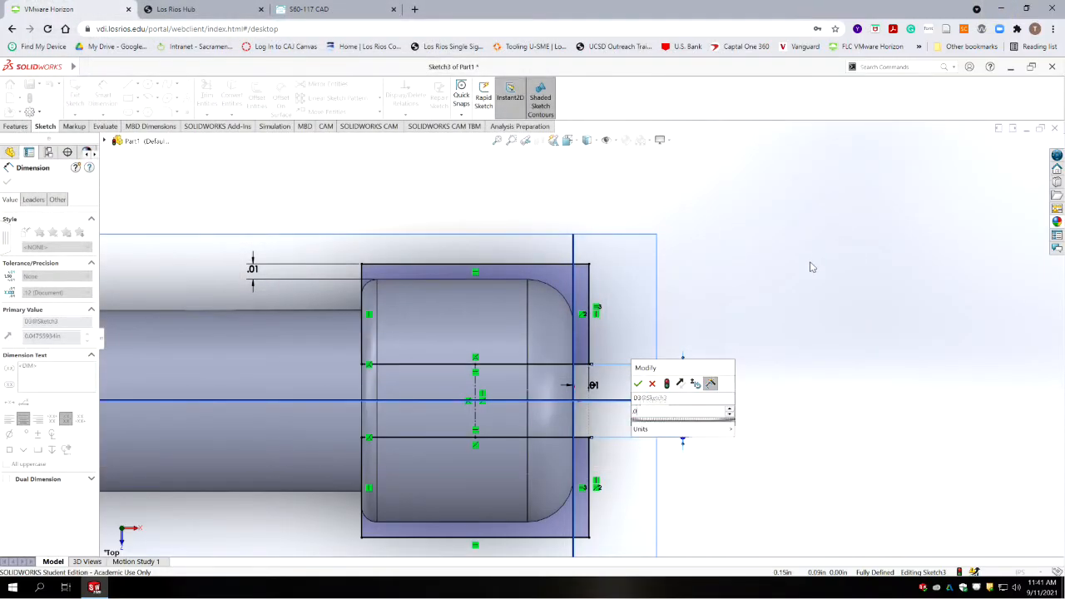
key(Return)
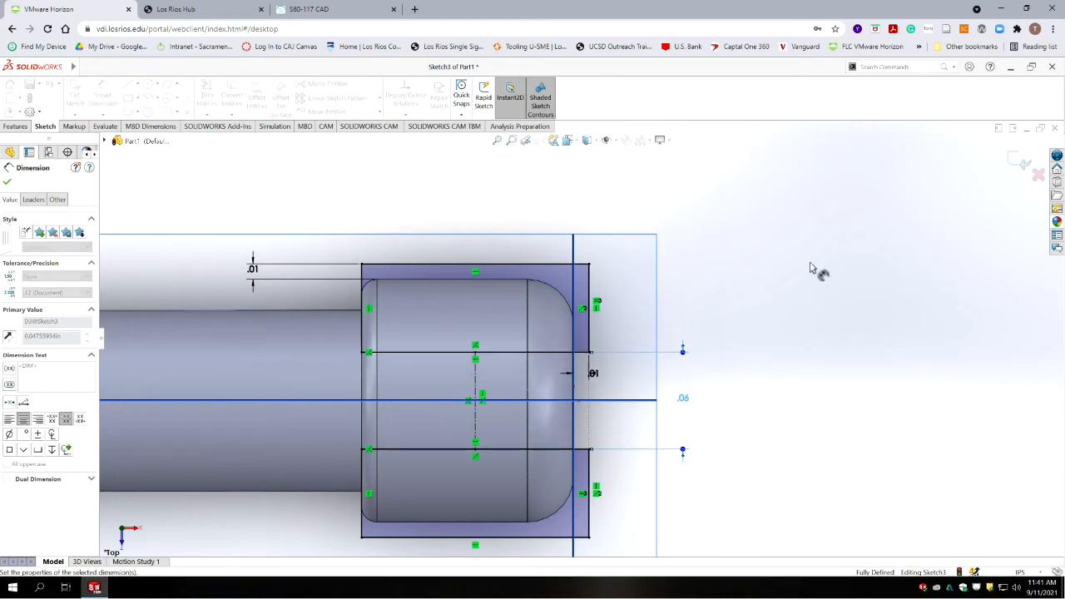
Step: Set the 0.063 in gap dimension's precision to three decimal places (.123) and exit the sketch
click(51, 292)
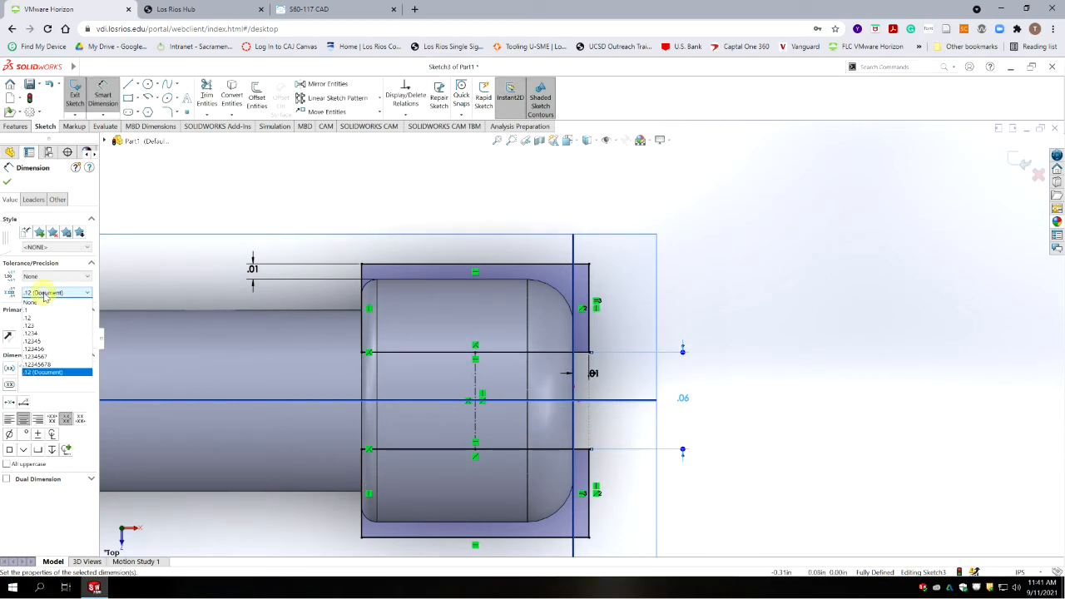
click(42, 317)
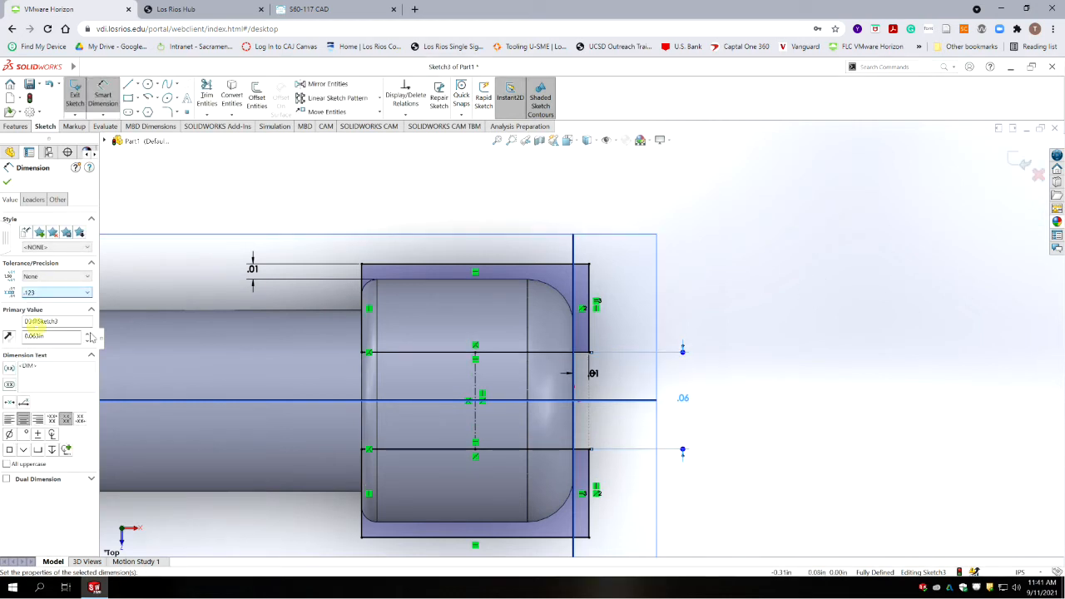
click(8, 182)
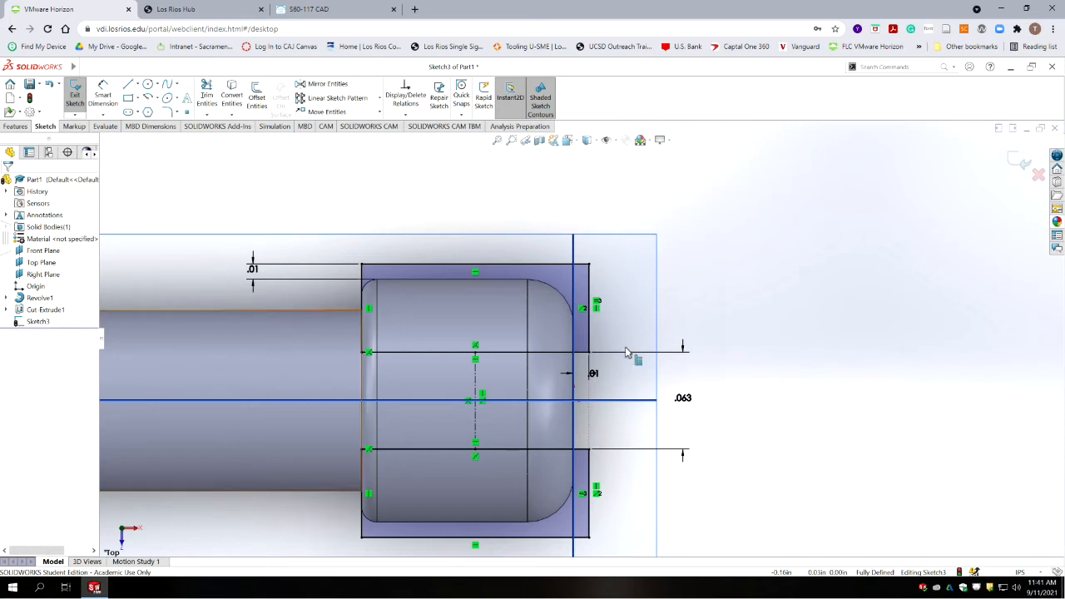
click(1020, 159)
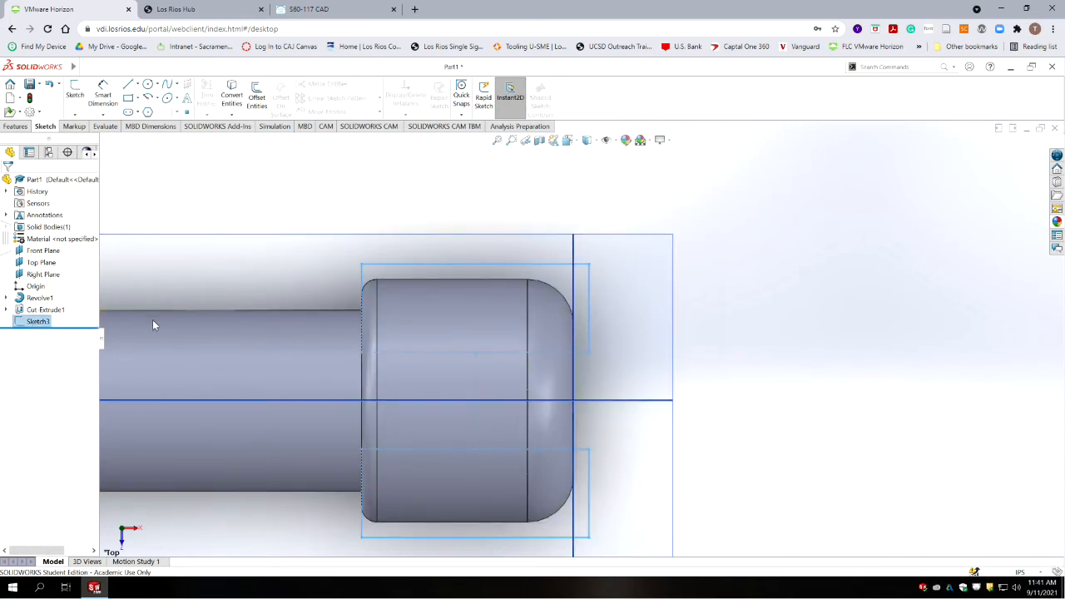
Step: Cut-extrude both rectangles with Through All in Direction 1 and Direction 2 to form flats on the rounded head
click(23, 127)
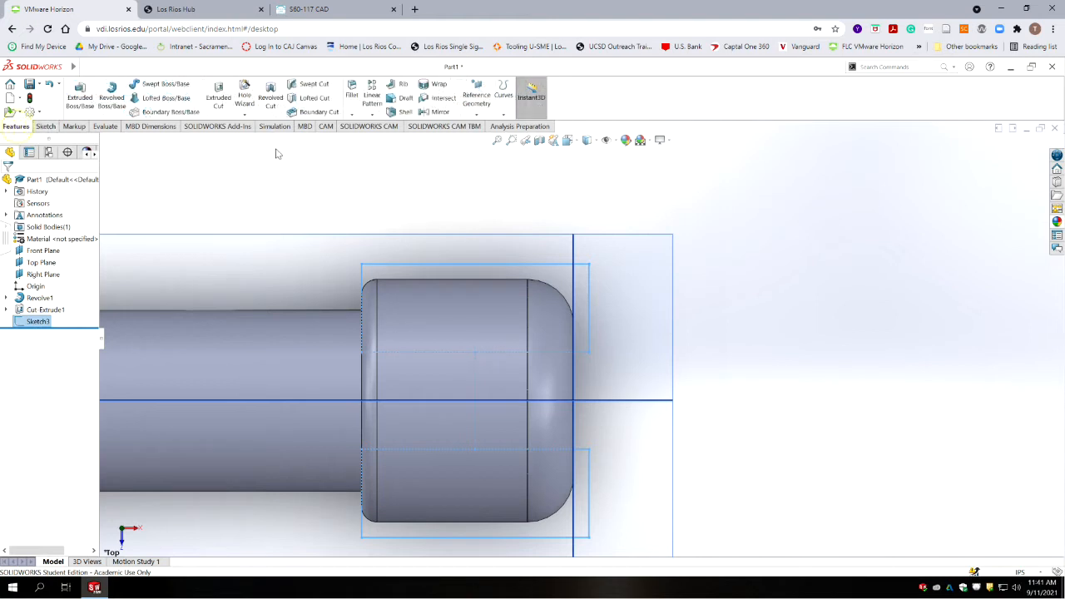
click(218, 97)
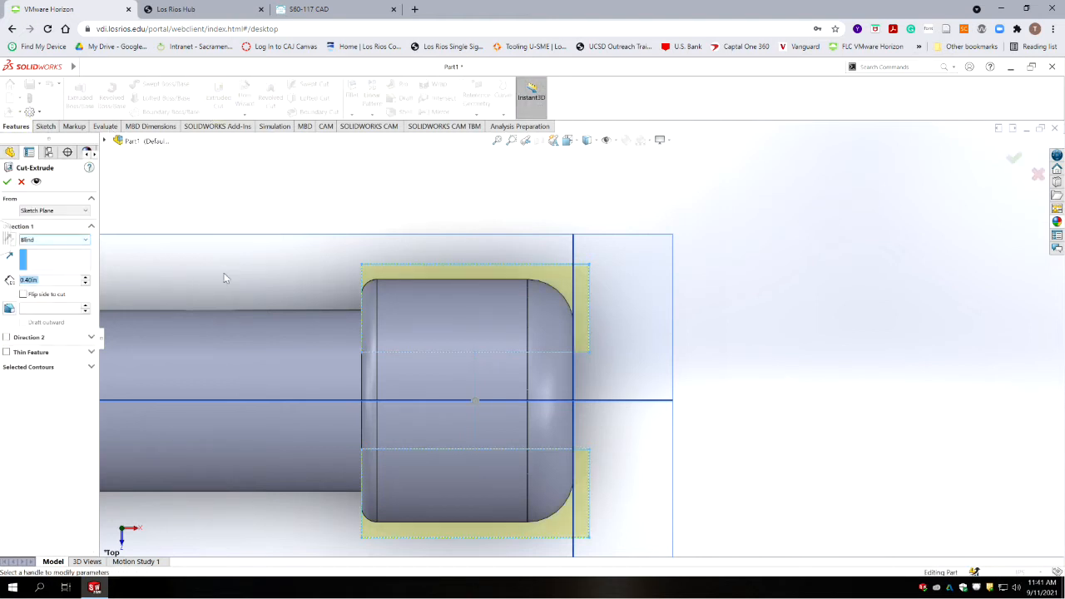
middle_drag(241, 300, 198, 336)
scroll(250, 343, up, 5)
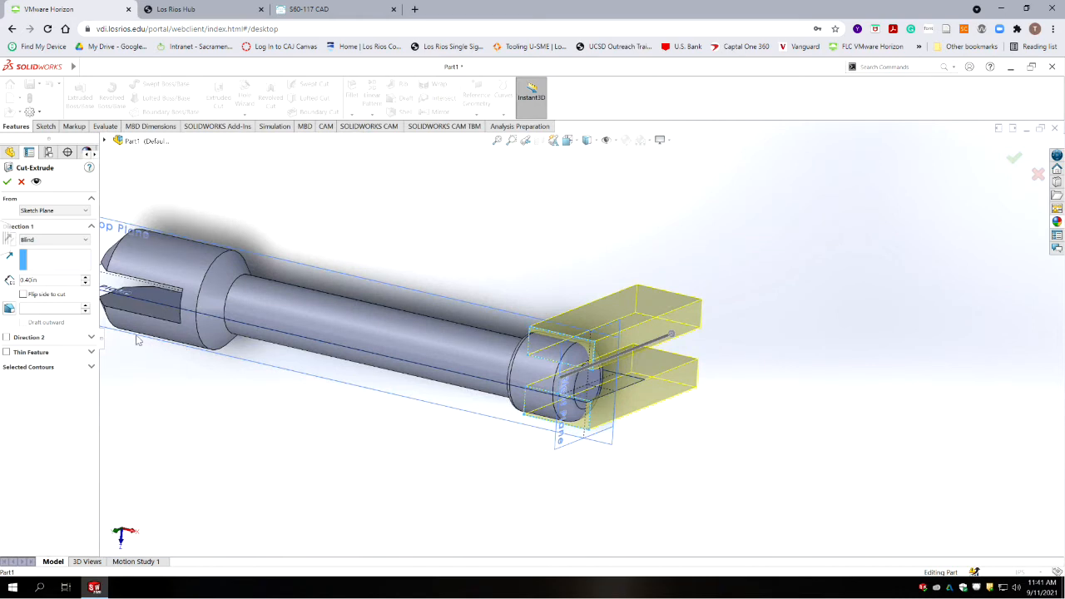
click(43, 240)
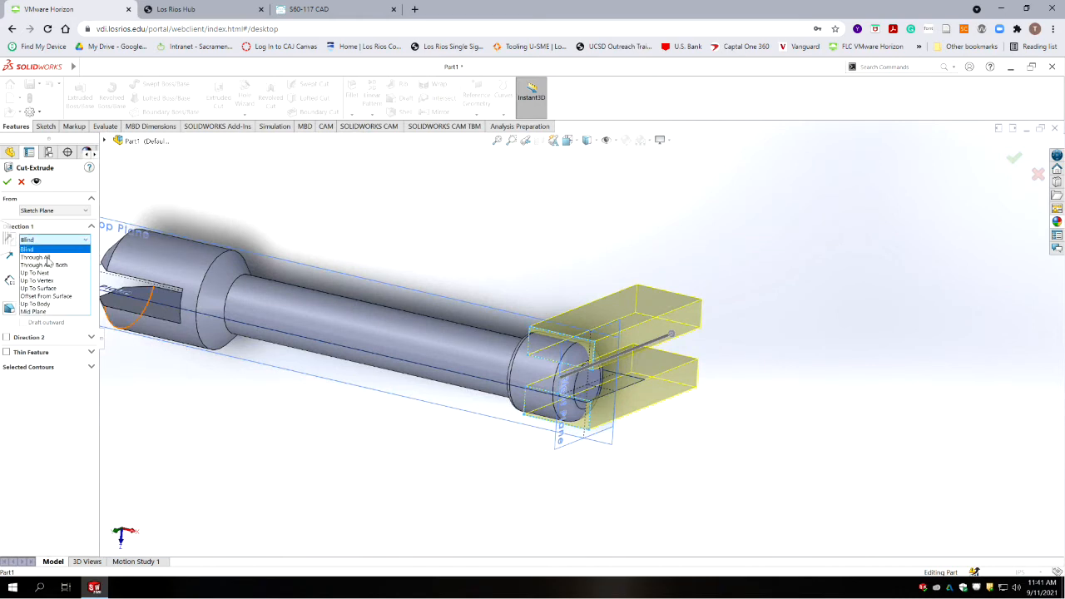
click(41, 248)
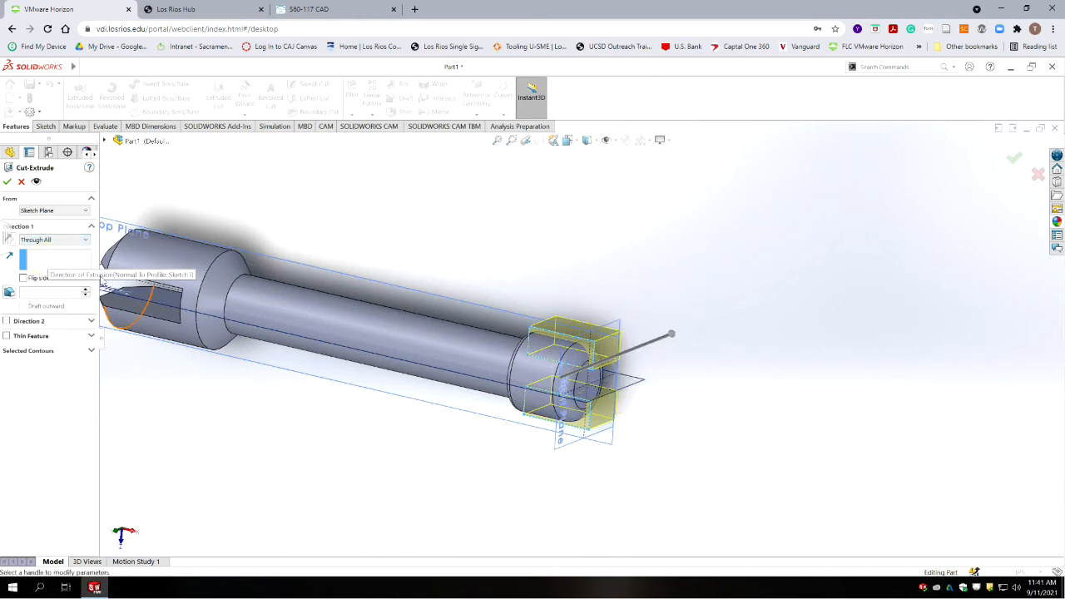
click(6, 320)
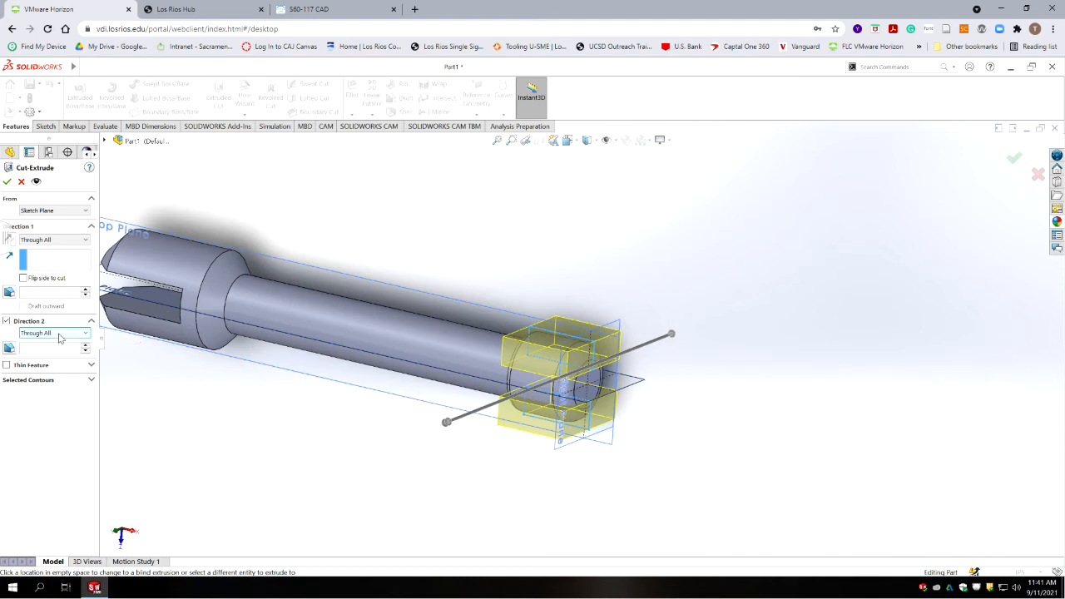
click(7, 181)
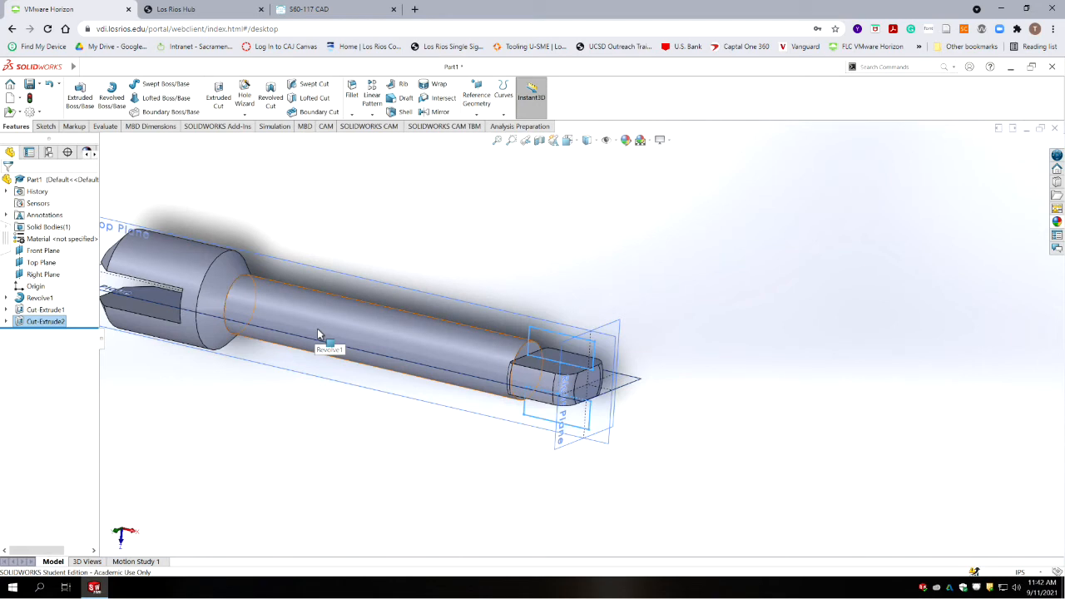
click(350, 440)
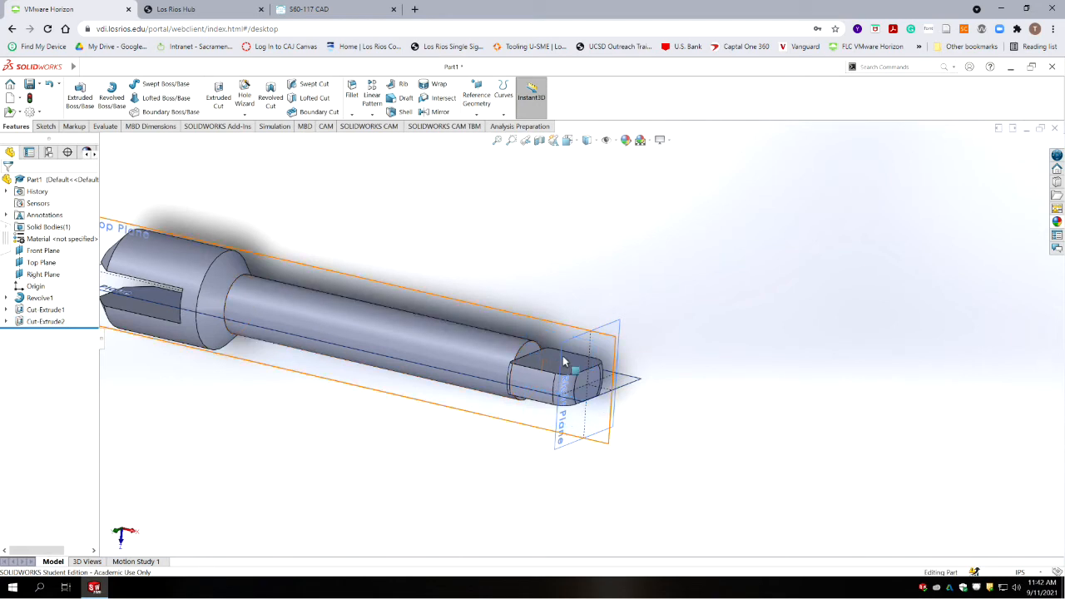
Step: Start a new sketch on the Front Plane and orient the view normal to it
scroll(433, 382, down, 2)
scroll(434, 382, down, 2)
scroll(405, 404, up, 5)
middle_drag(405, 406, 376, 393)
scroll(372, 333, up, 1)
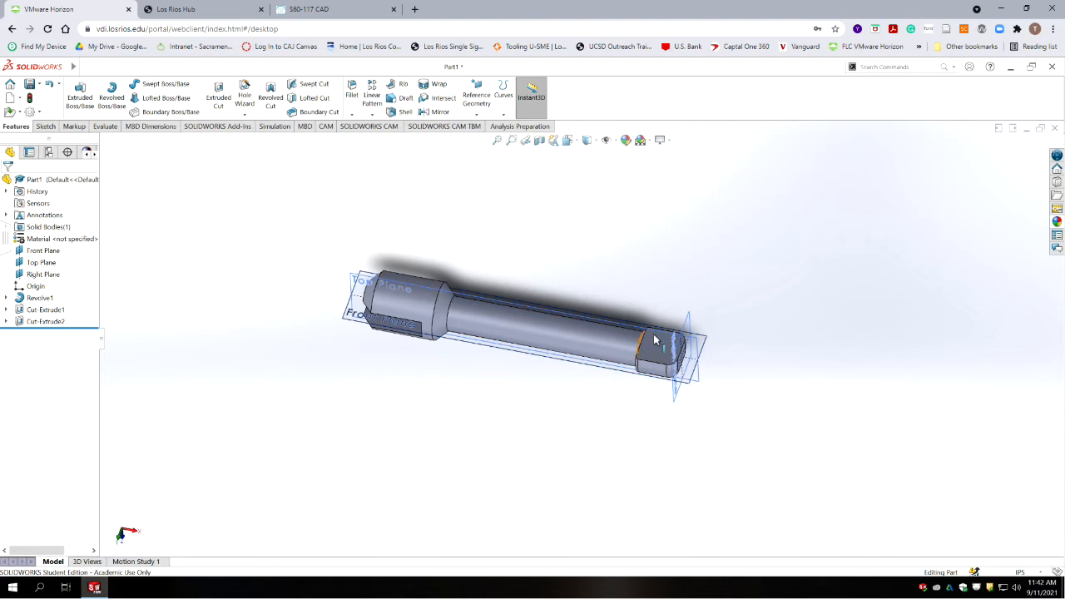
scroll(553, 378, down, 2)
scroll(560, 375, up, 1)
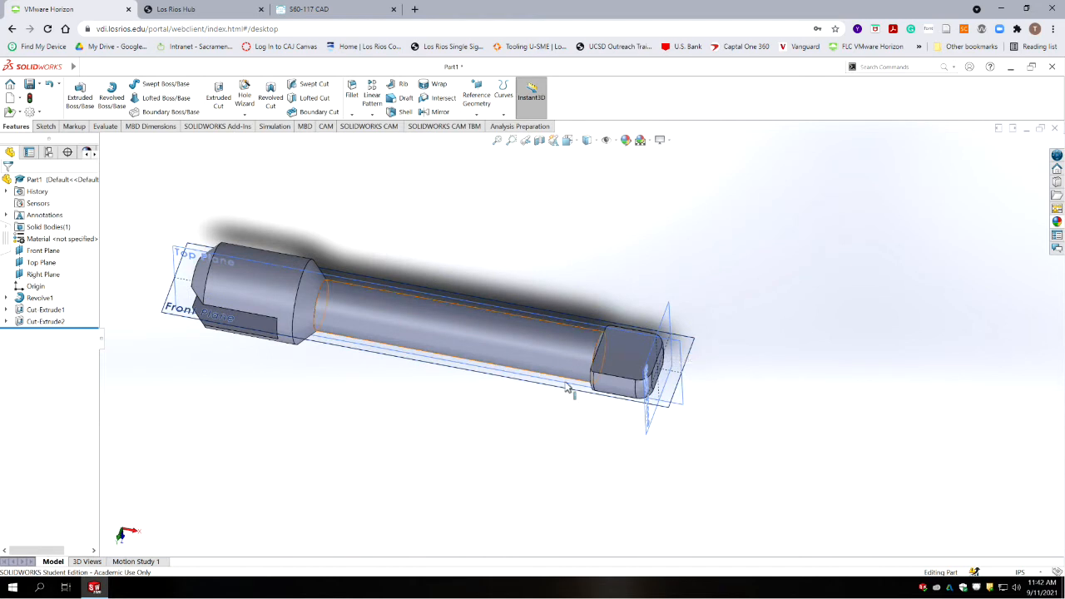
click(46, 126)
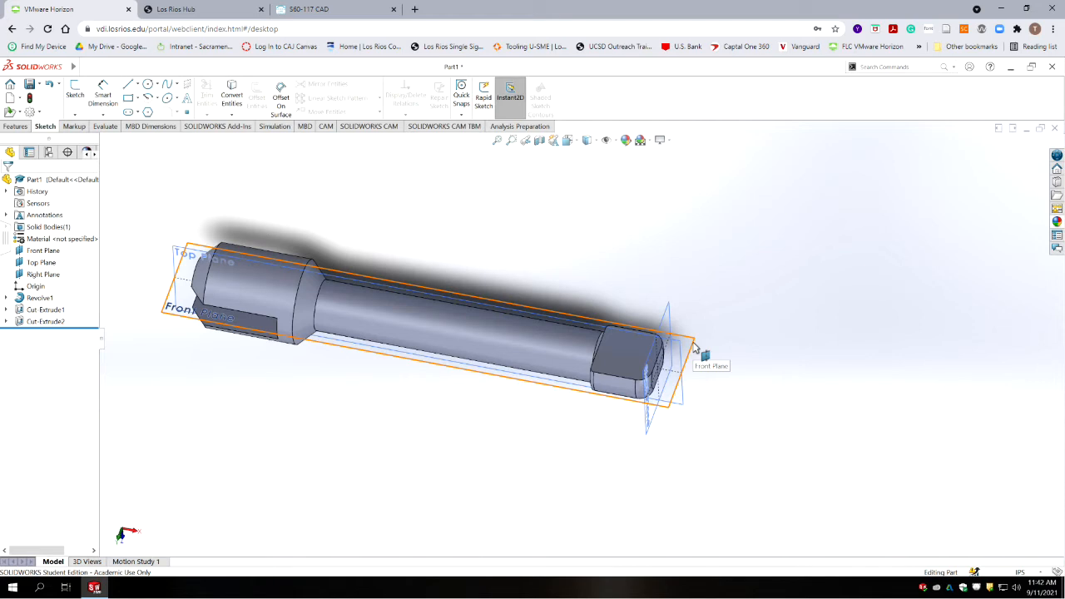
click(75, 93)
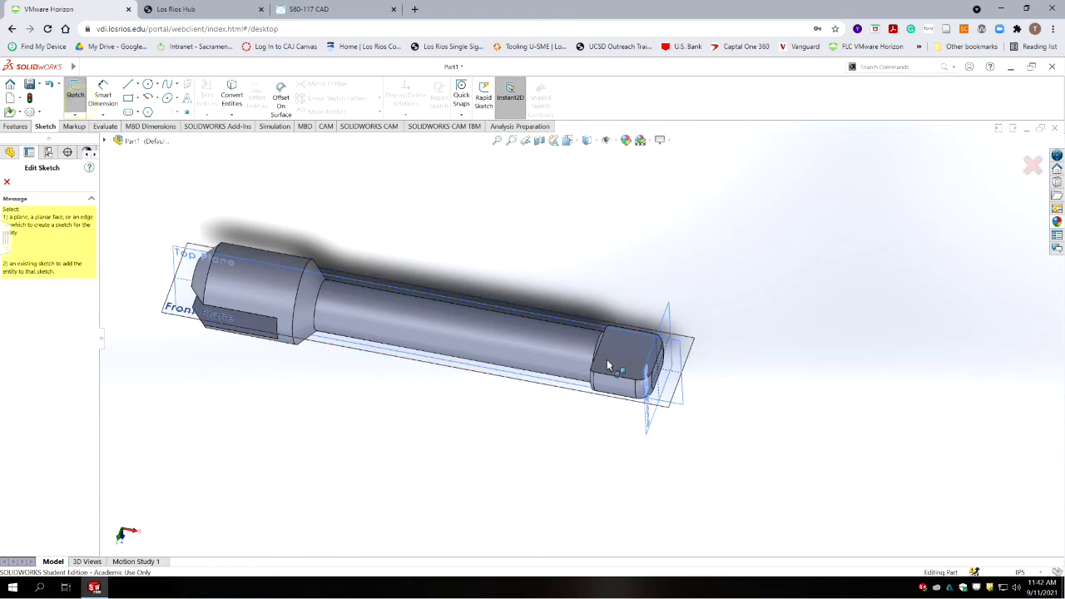
click(691, 350)
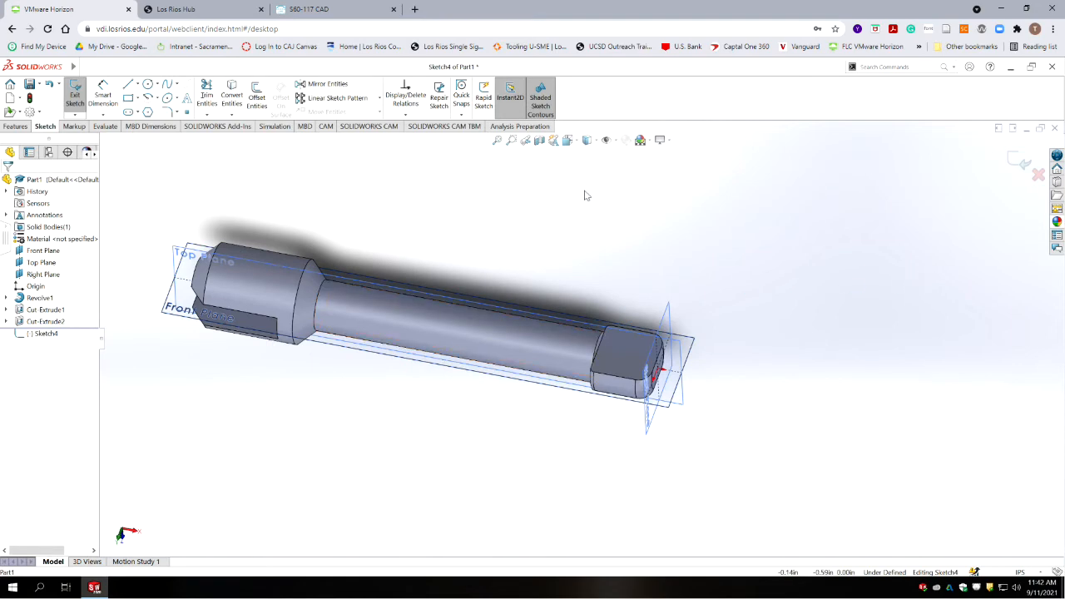
click(574, 143)
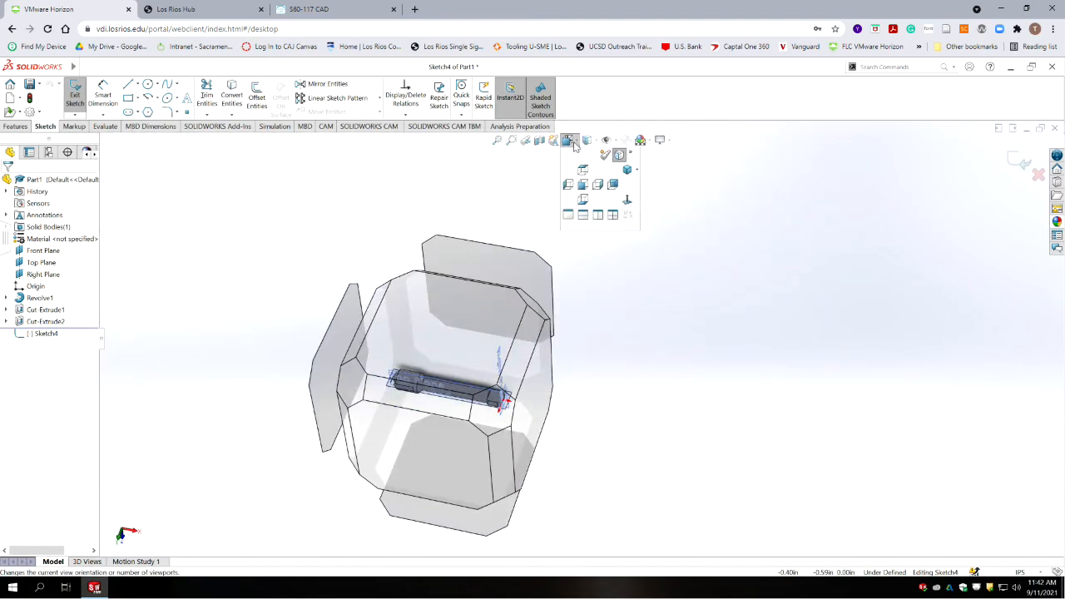
click(634, 203)
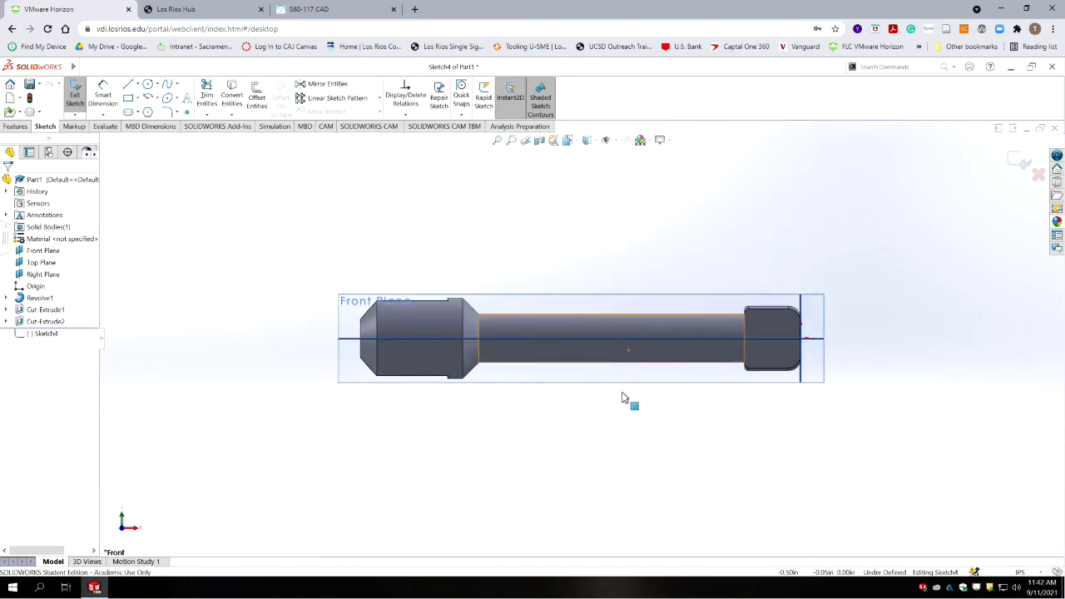
scroll(647, 391, down, 3)
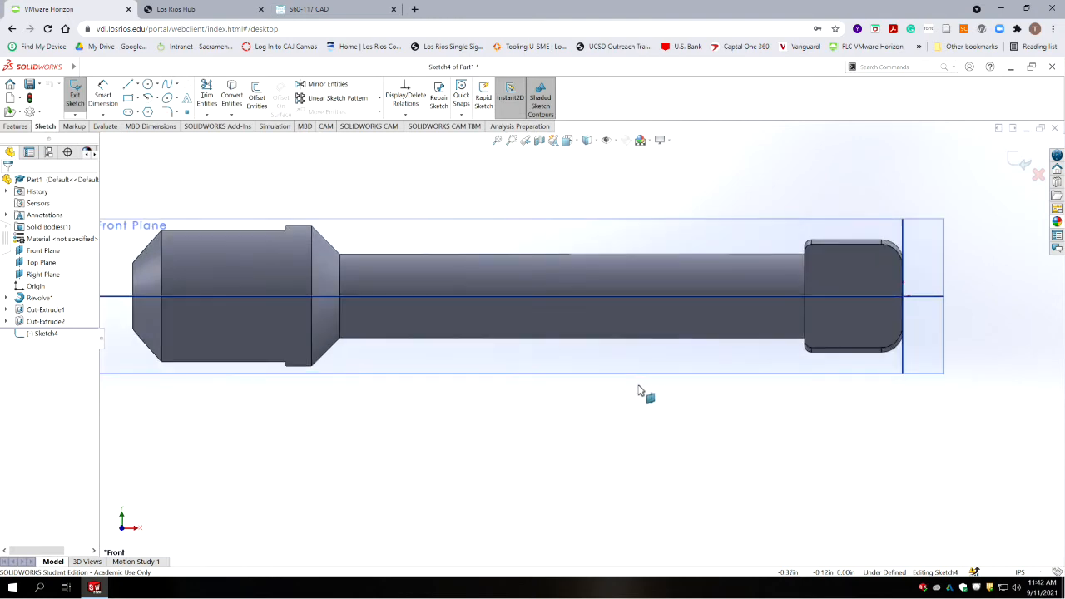
scroll(532, 398, up, 2)
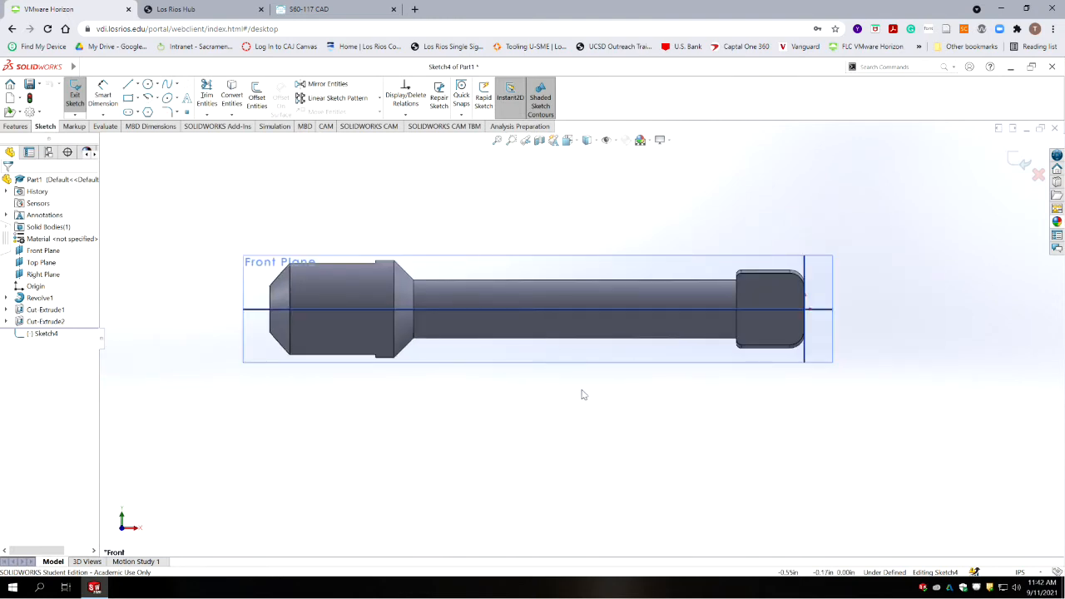
scroll(596, 378, down, 1)
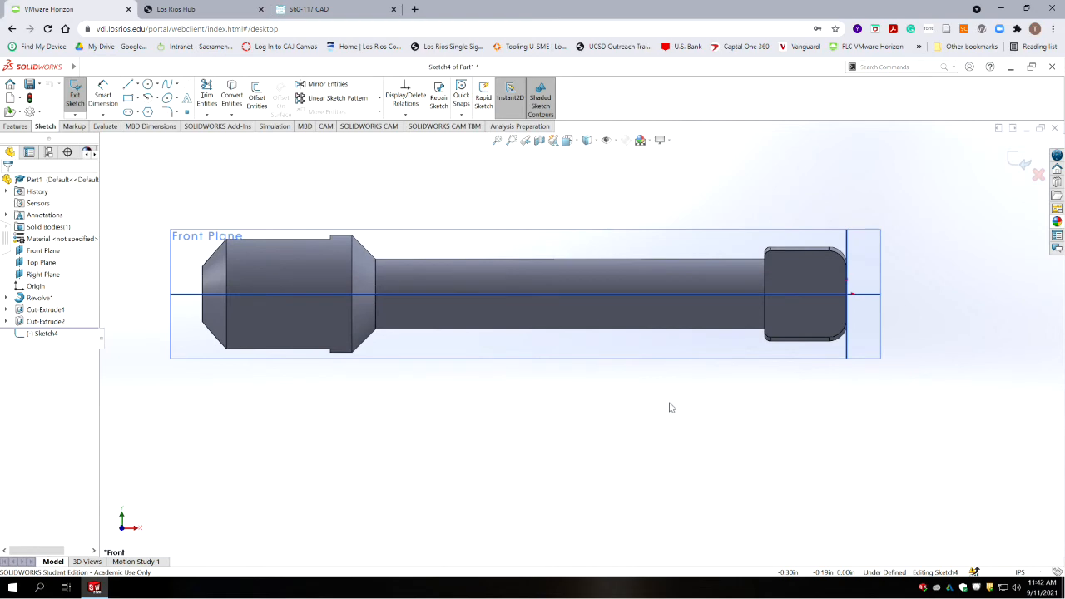
mouse_move(678, 404)
middle_down()
mouse_move(642, 422)
mouse_move(620, 466)
mouse_move(566, 486)
mouse_move(505, 471)
mouse_move(604, 473)
mouse_move(642, 459)
mouse_move(649, 468)
middle_up()
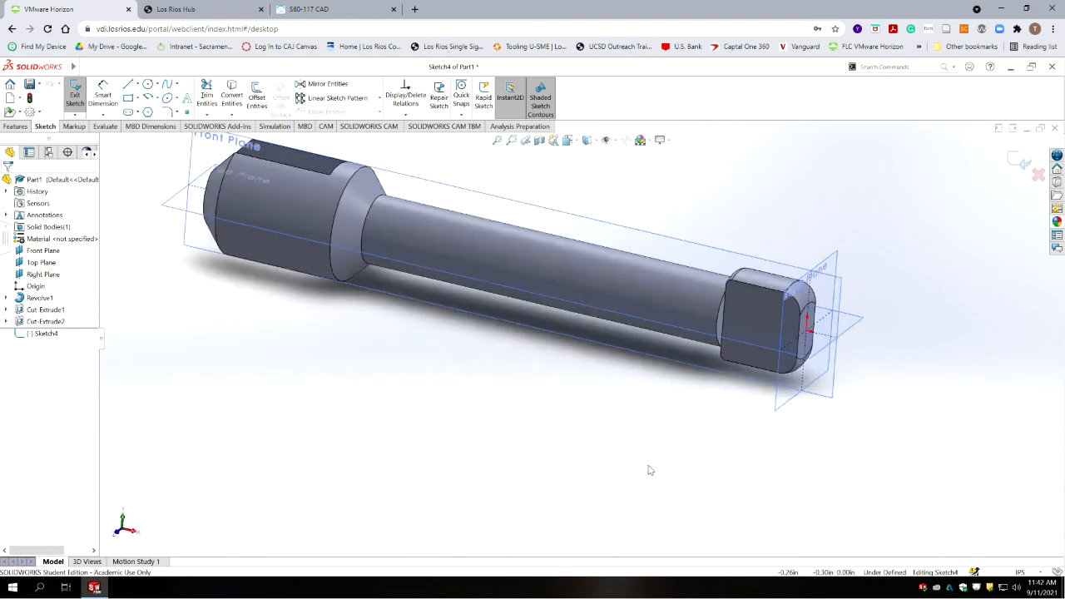
click(526, 143)
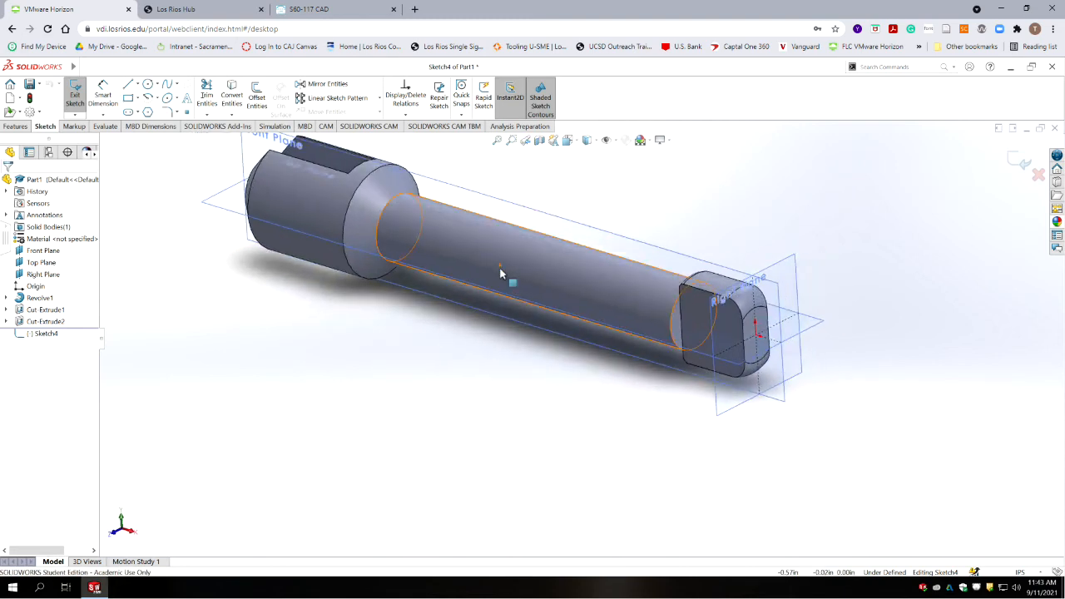
click(525, 143)
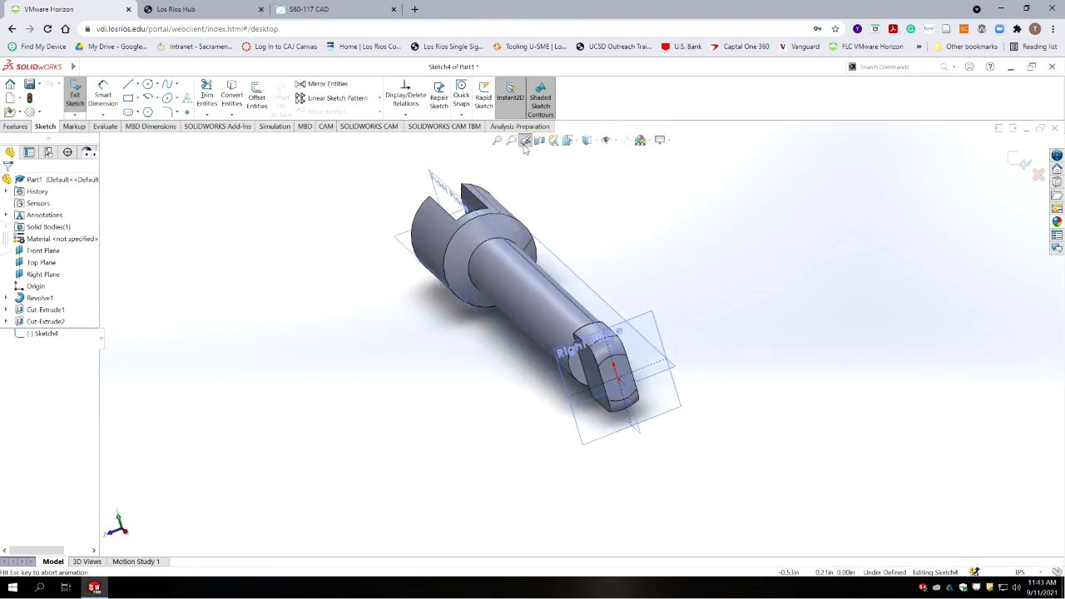
click(525, 143)
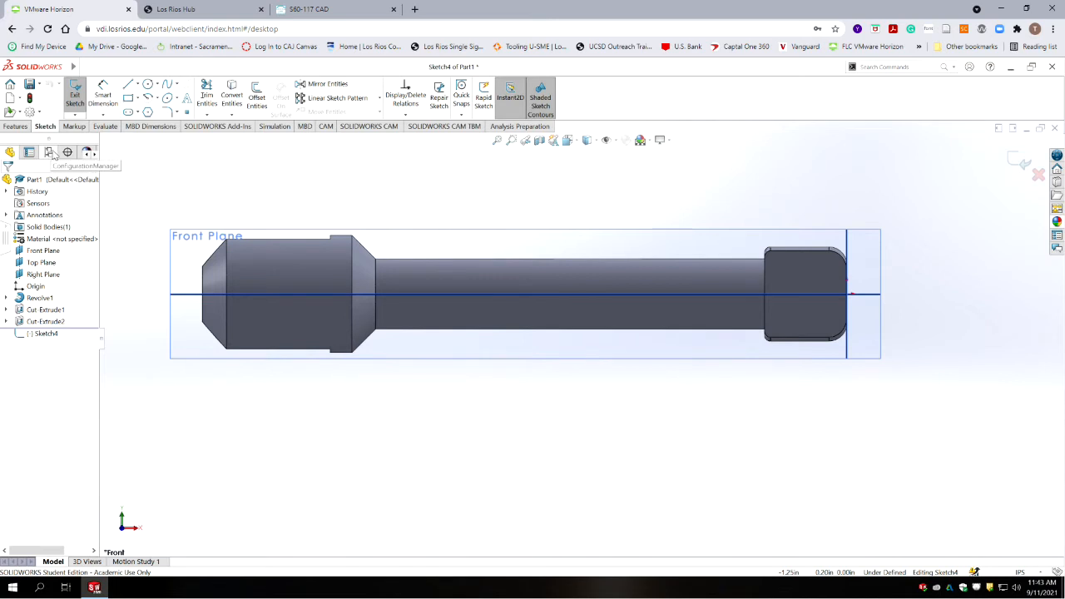
Step: Sketch two circles centred on the rod's axis: about 0.05 in diameter on the rounded head and about 0.085 in on the large chamfered end
click(149, 85)
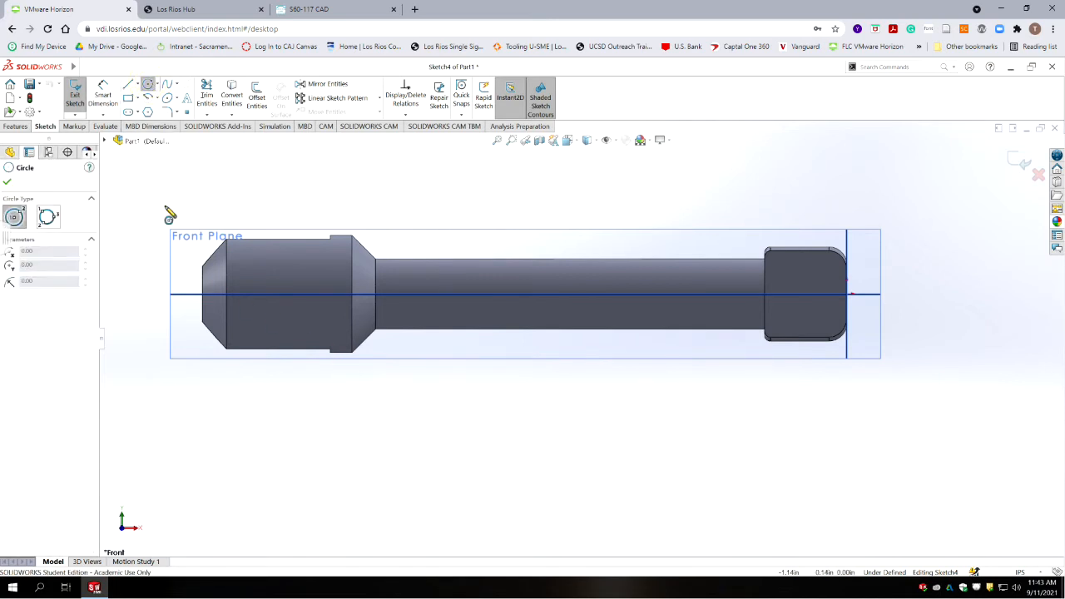
click(805, 293)
click(815, 305)
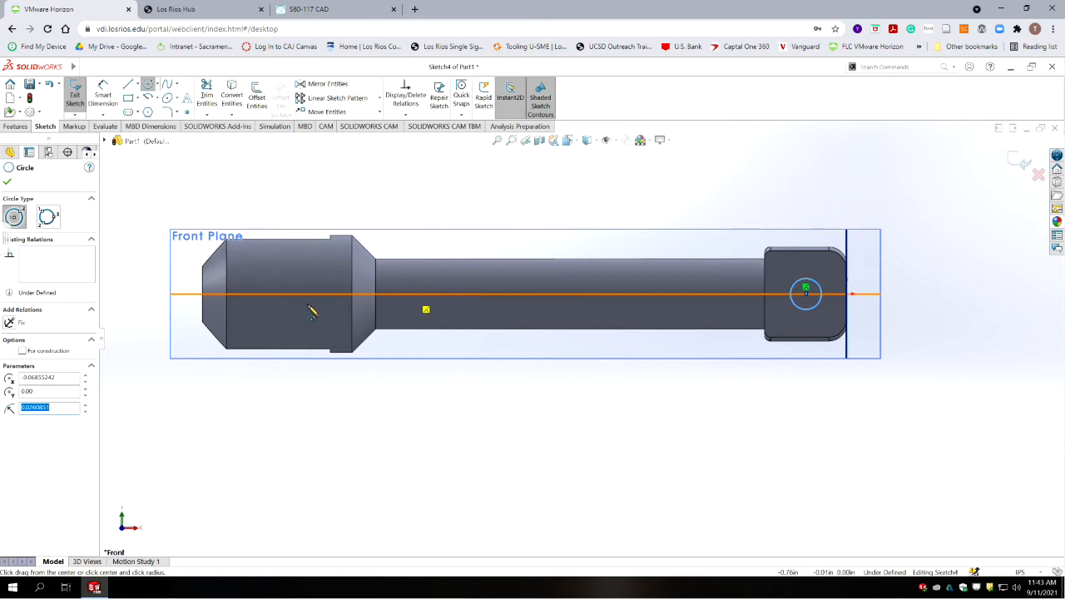
click(268, 295)
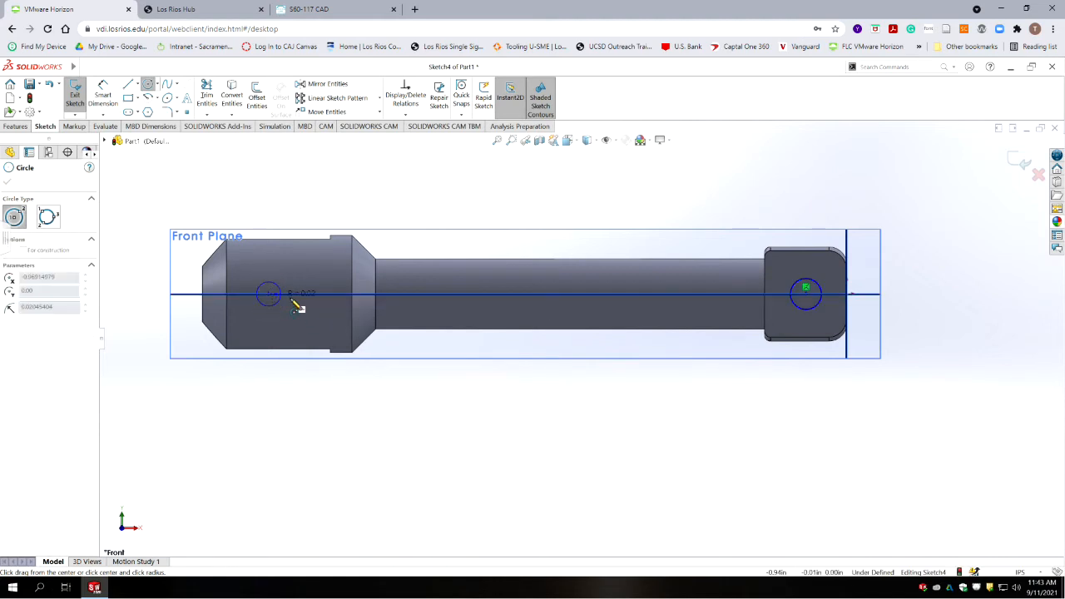
click(295, 303)
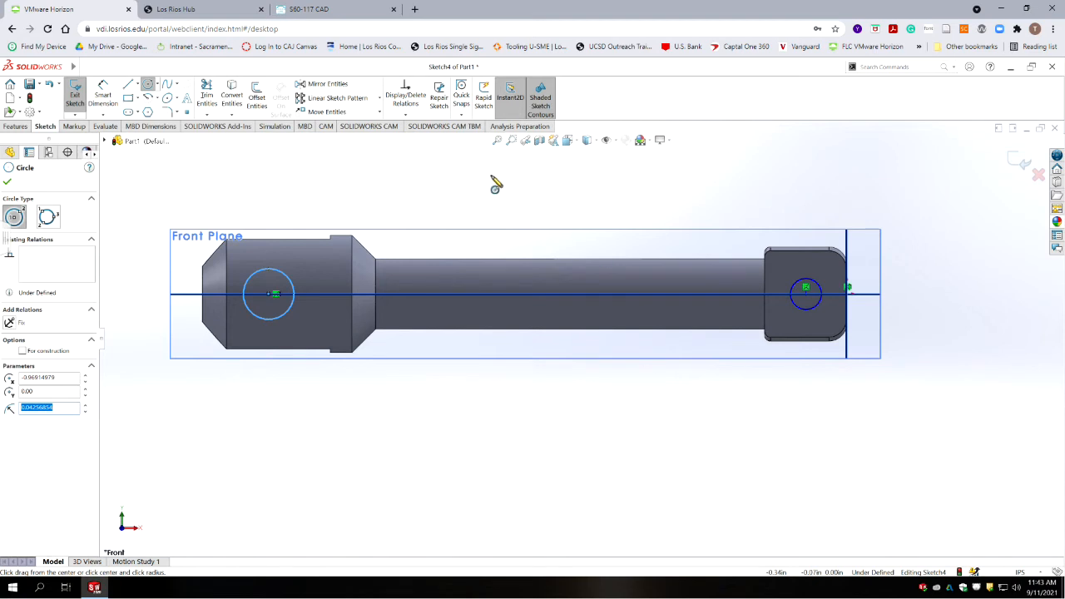
Step: Dimension the diameter of the circle on the rounded head as 0.064 in
click(103, 94)
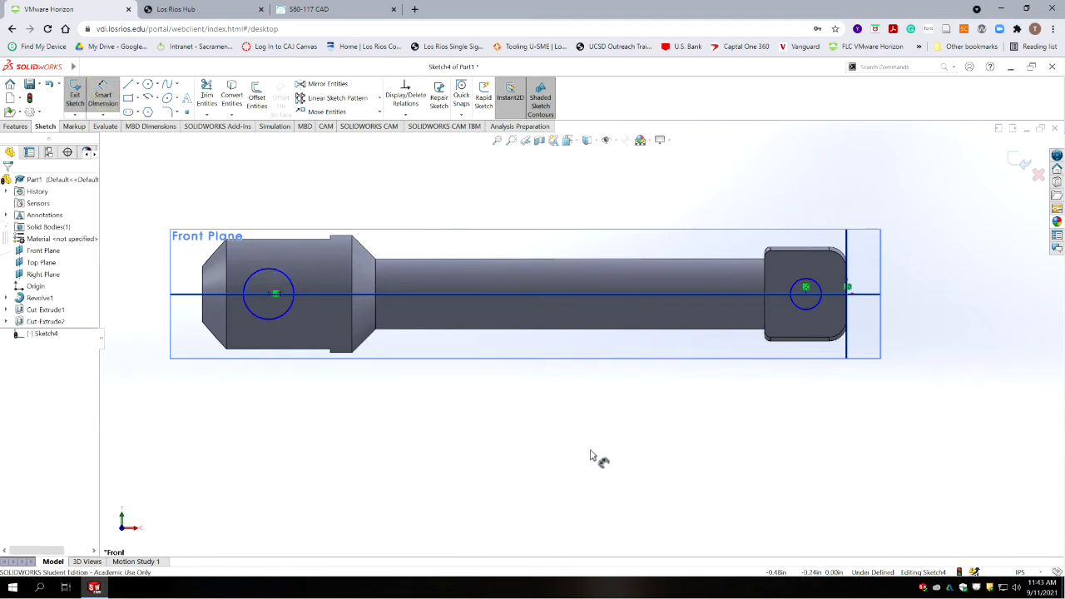
click(809, 279)
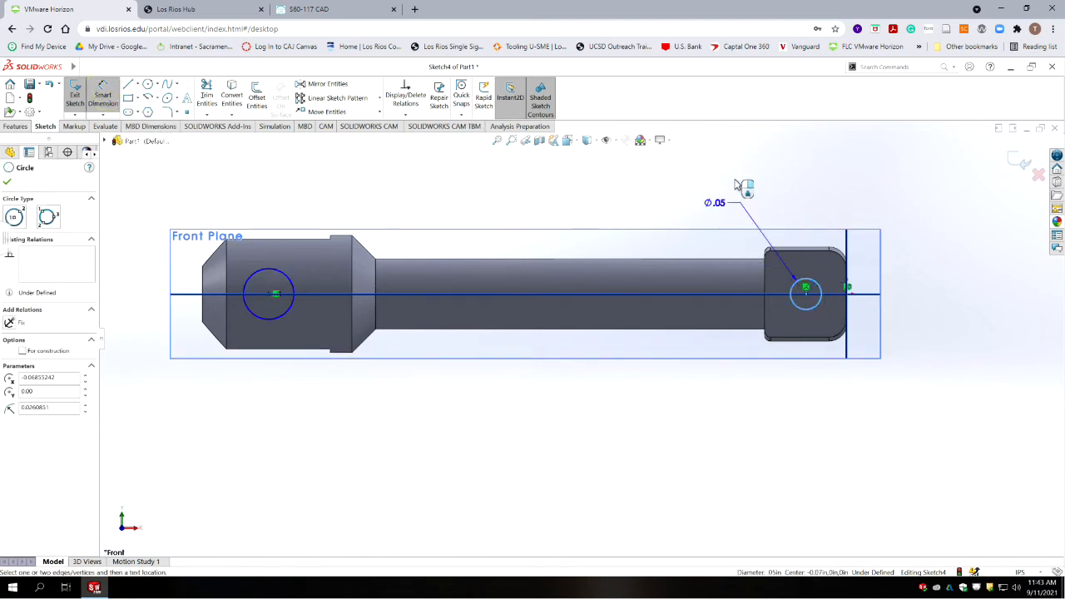
click(863, 173)
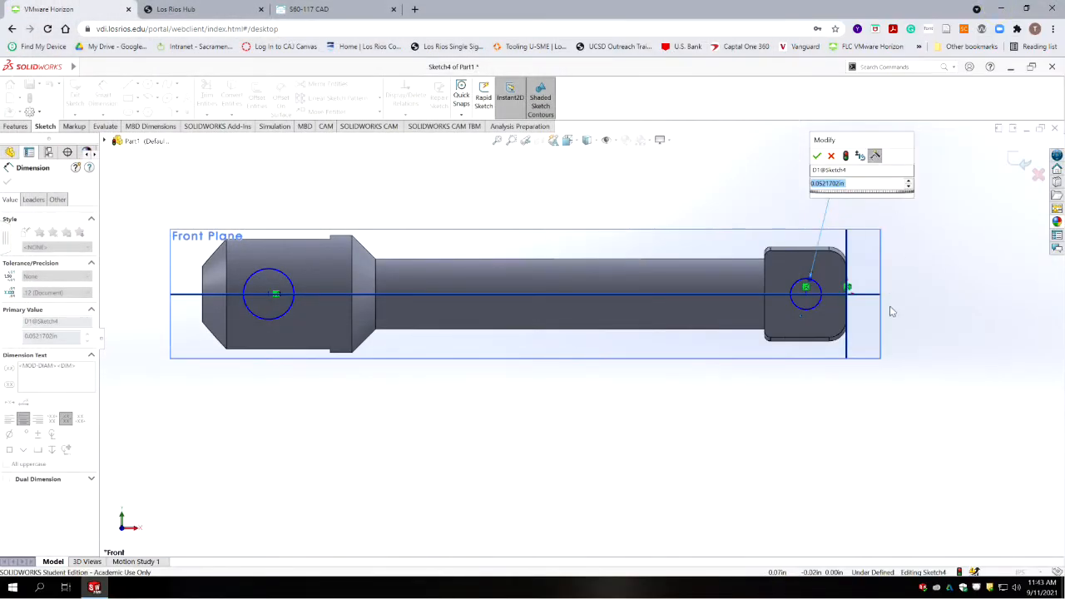
text(.05)
key(Return)
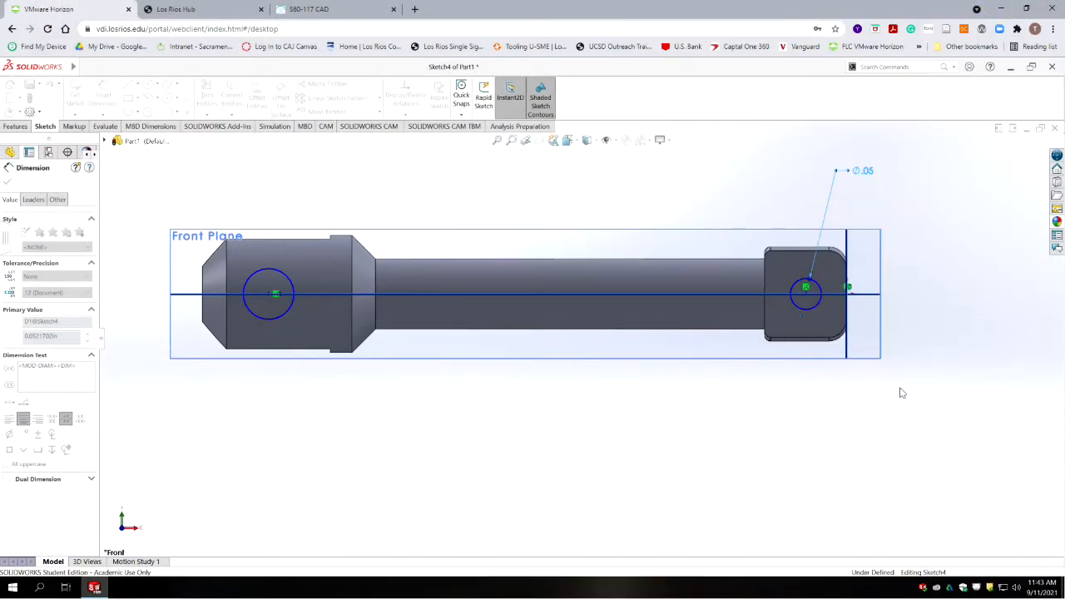
Step: Dimension the diameter of the circle on the large chamfered end as 0.06 in, checking the hole size on the S60-117 drawing
click(279, 274)
click(358, 178)
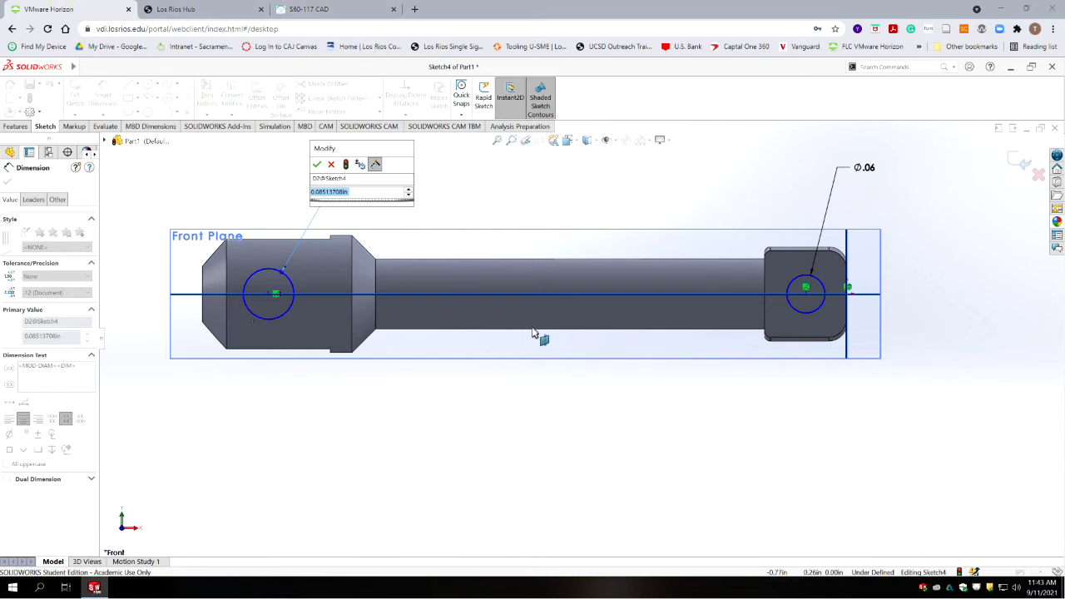
key(alt+Tab)
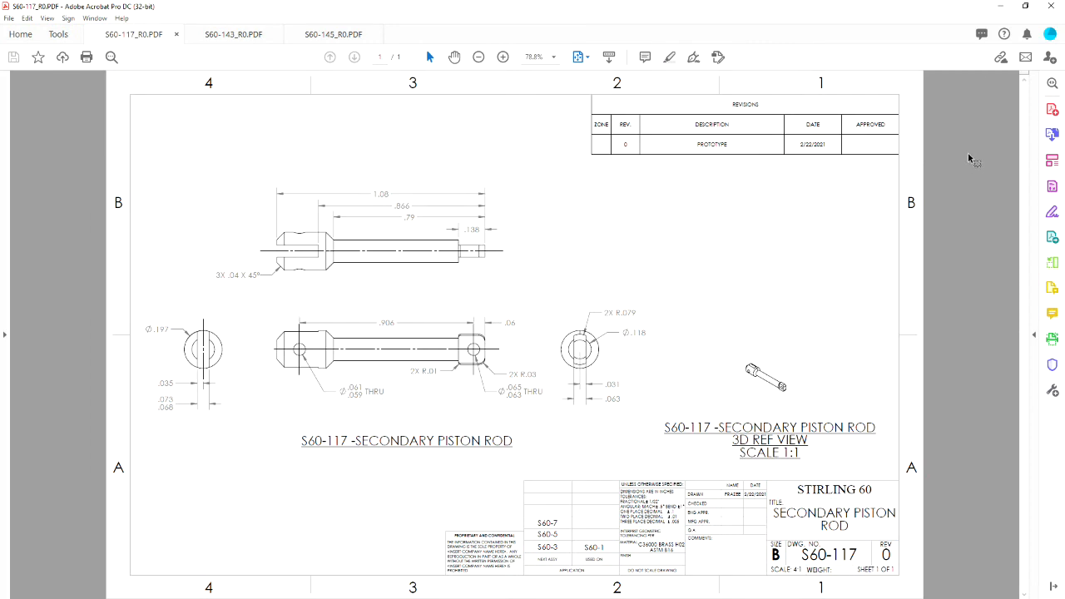
click(1001, 7)
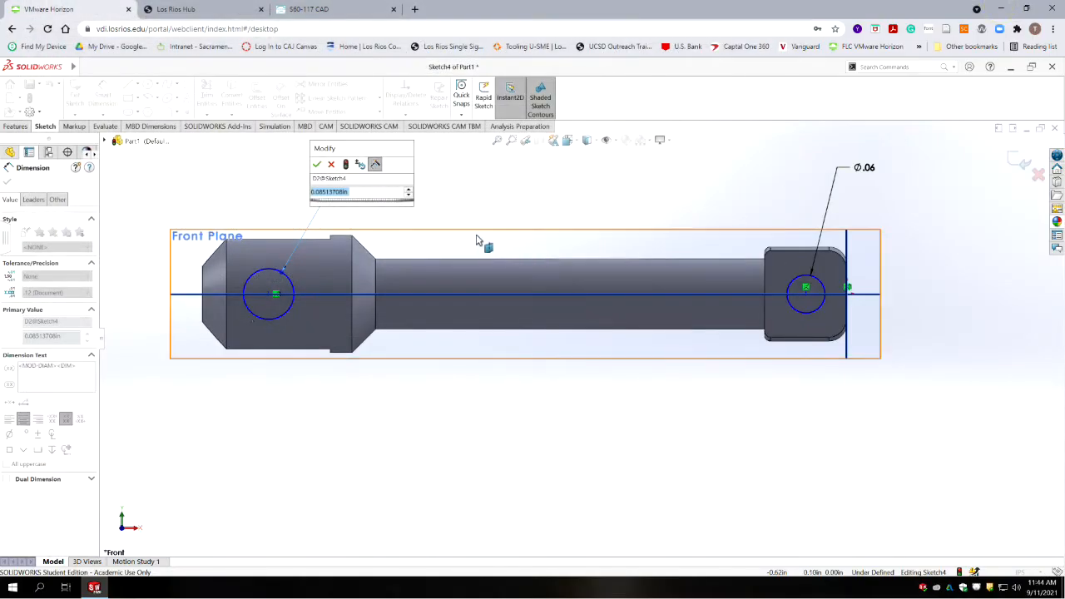
text(06)
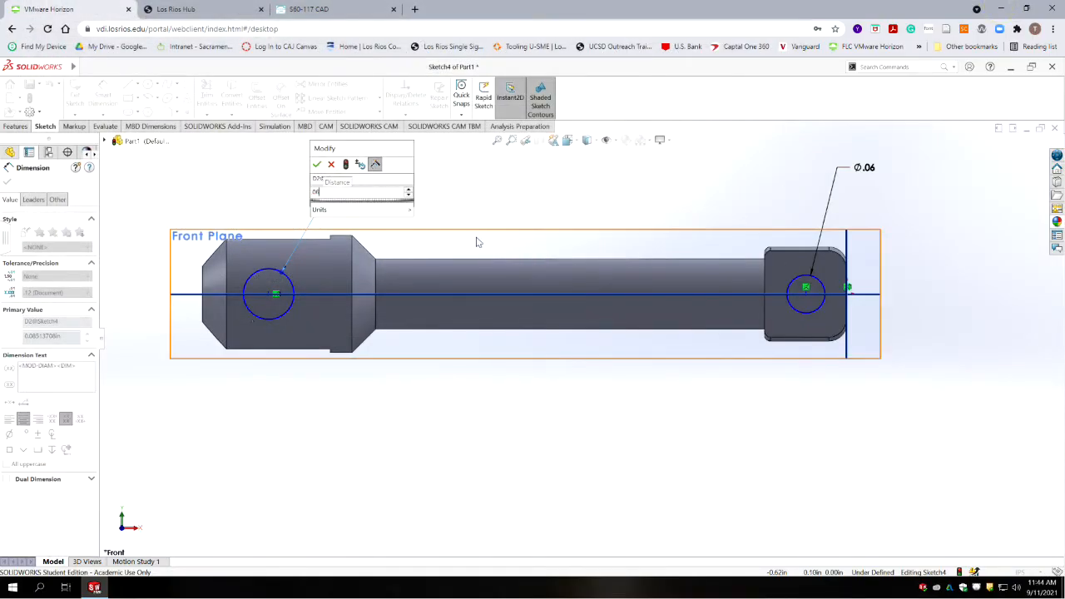
click(317, 164)
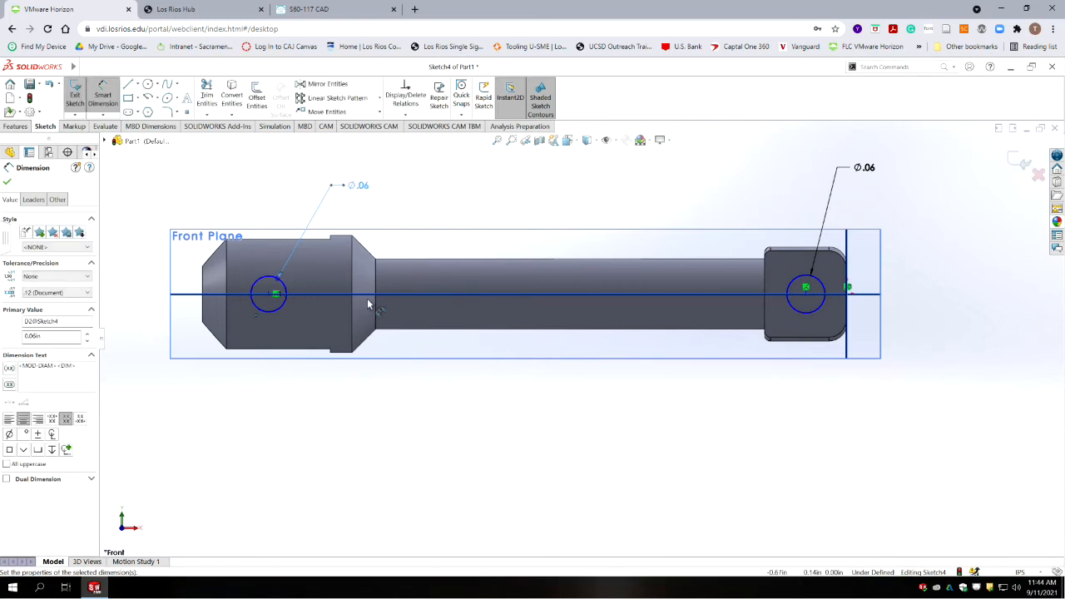
Step: Set the precision of both circle diameter dimensions to three decimal places (.123)
click(52, 292)
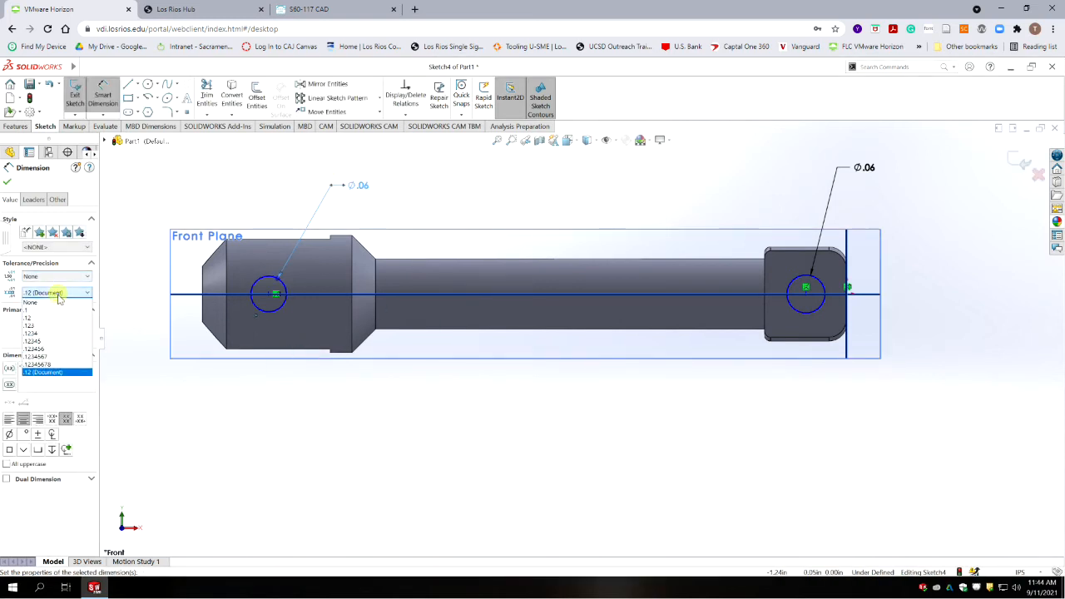
click(45, 326)
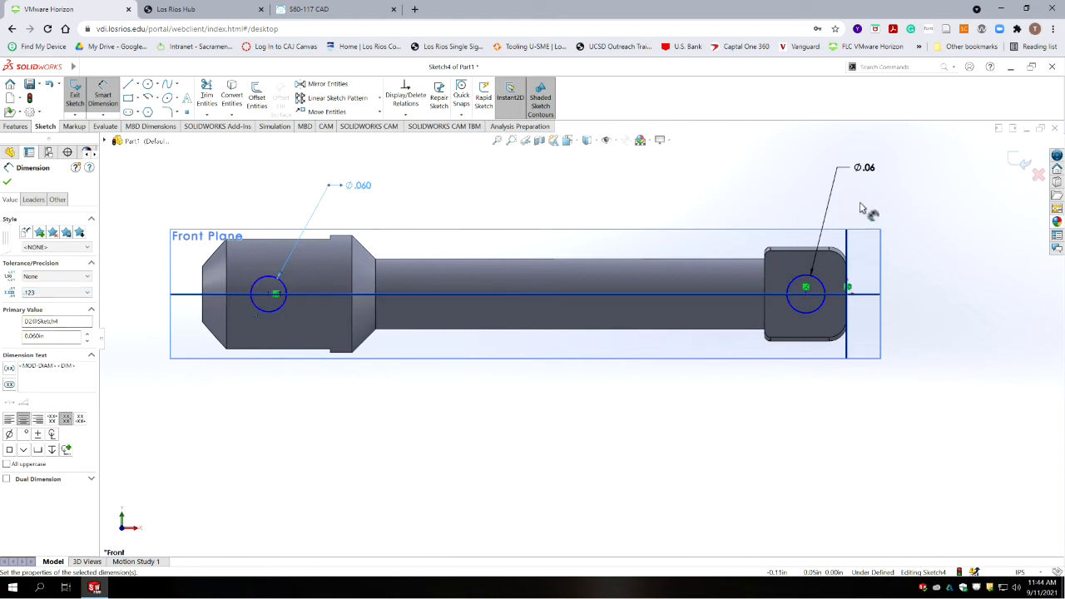
click(8, 181)
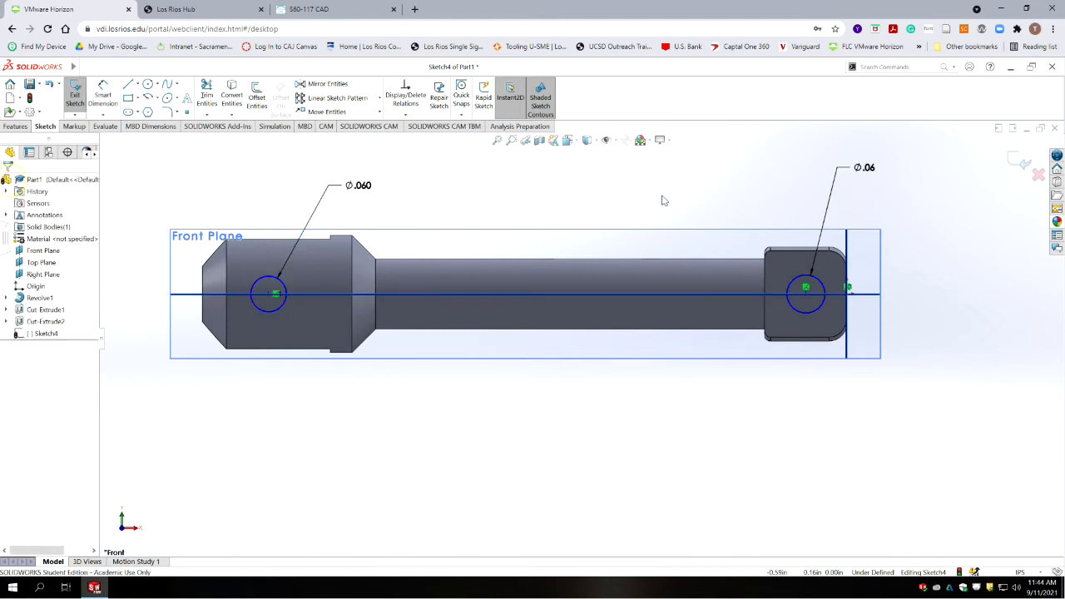
double_click(868, 170)
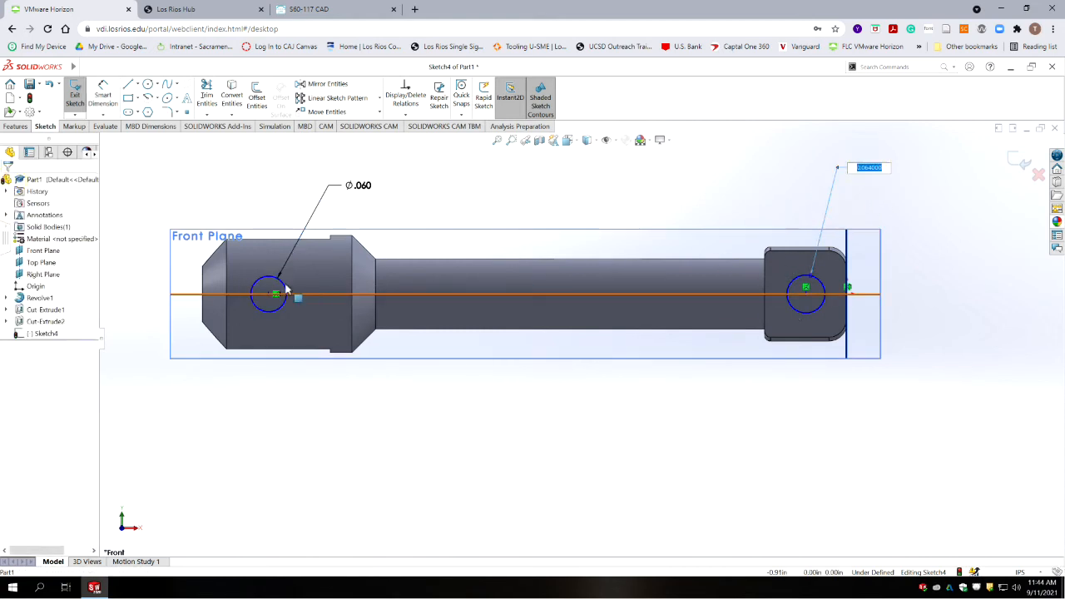
click(841, 167)
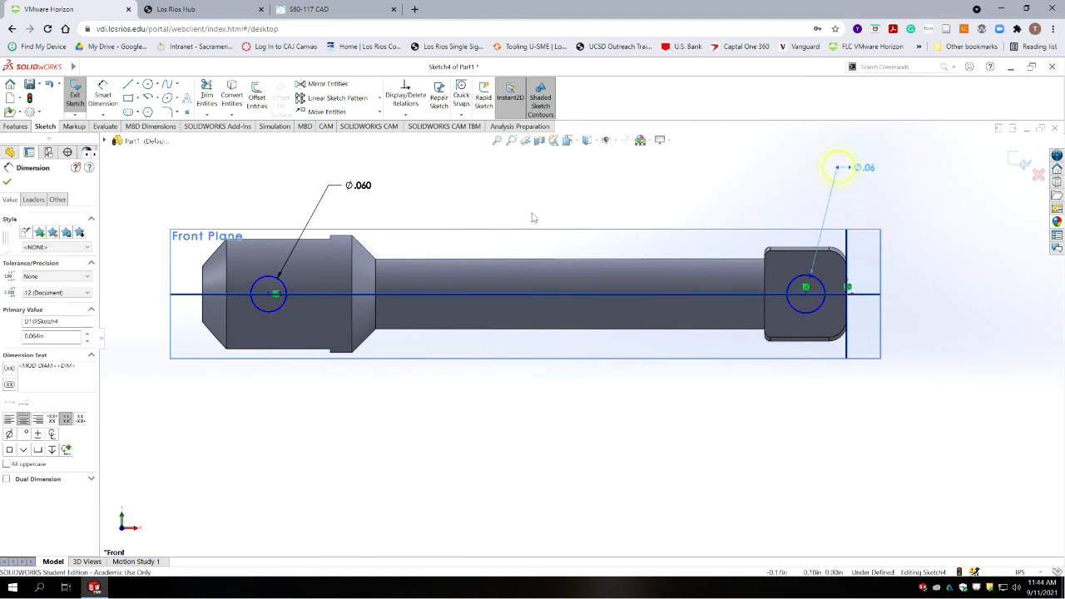
click(43, 293)
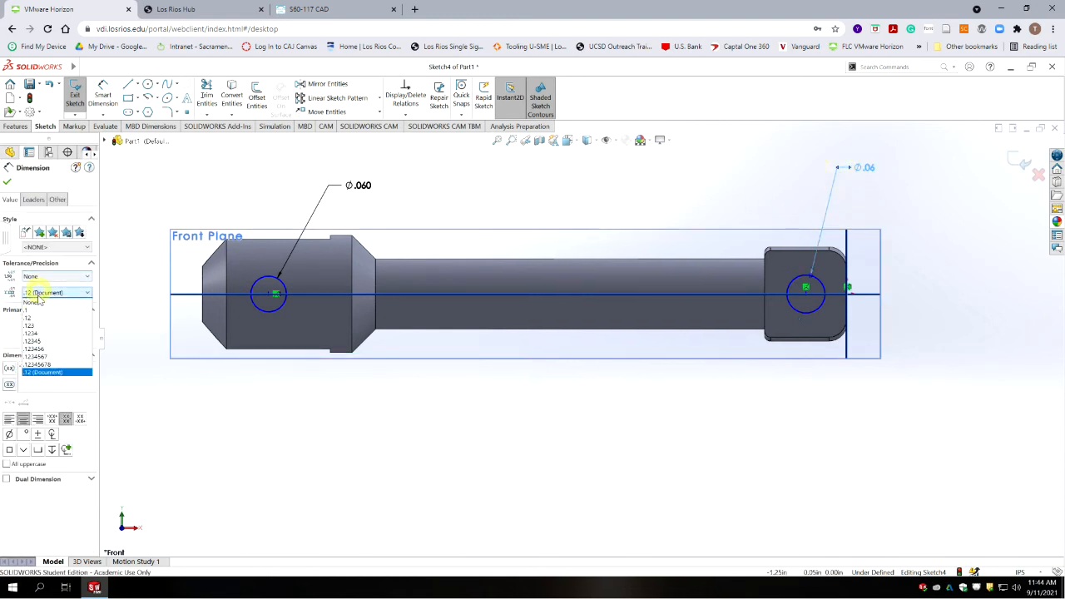
click(393, 403)
key(Return)
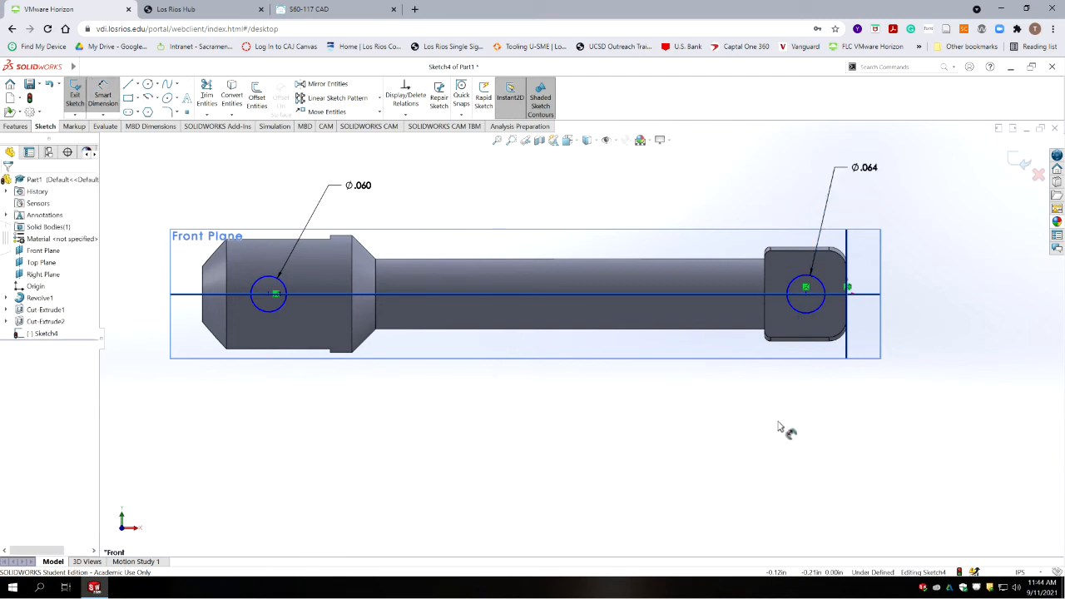
Step: Dimension the distance from the vertical line at the head's end to the head circle's centre as 0.06 in, checking the S60-117 drawing
click(848, 235)
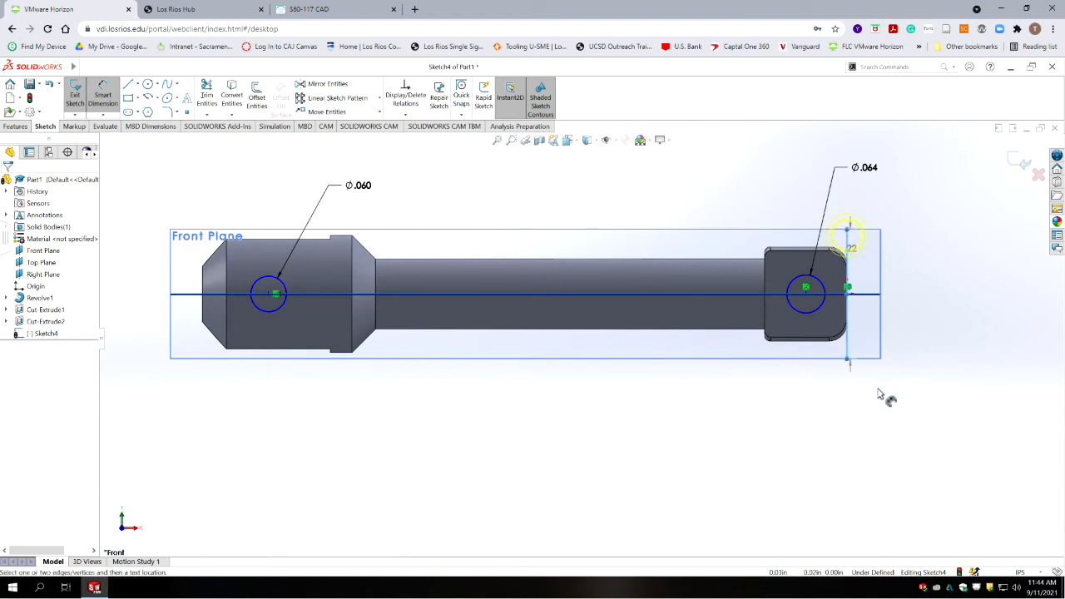
click(806, 293)
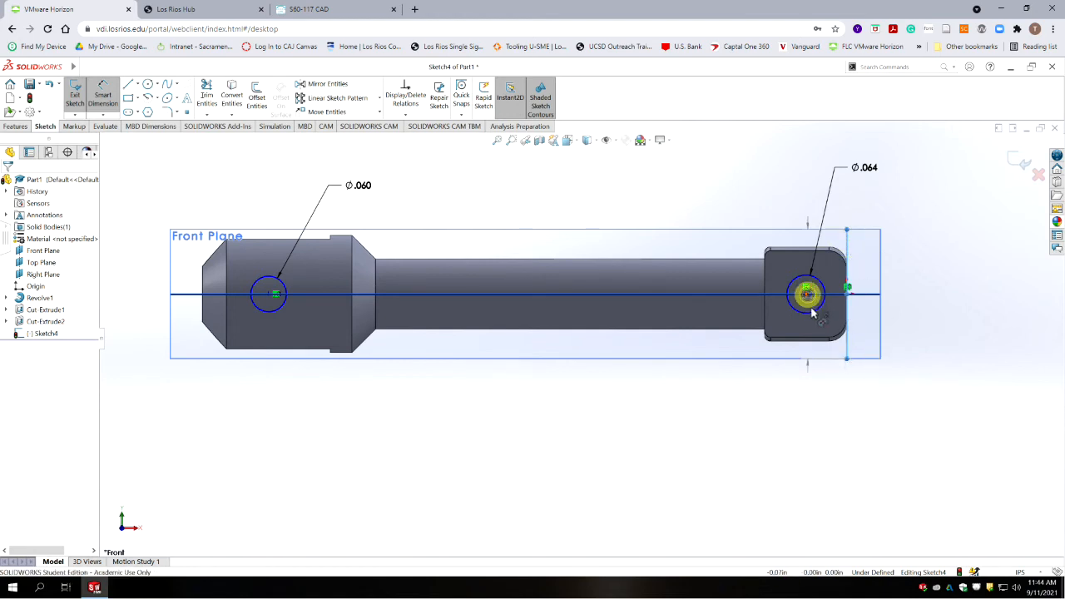
click(836, 129)
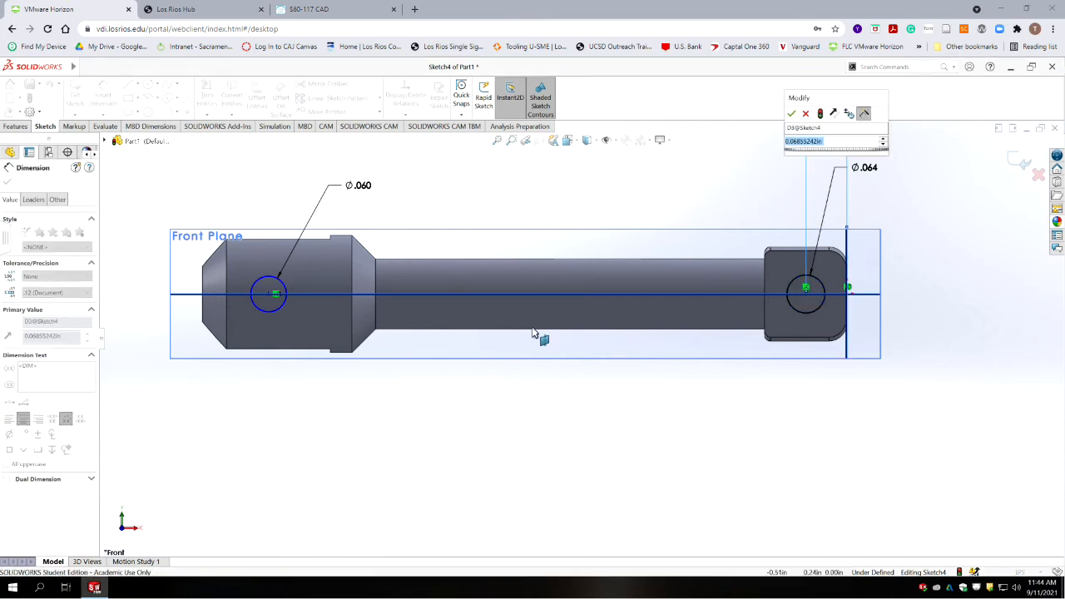
key(alt+Tab)
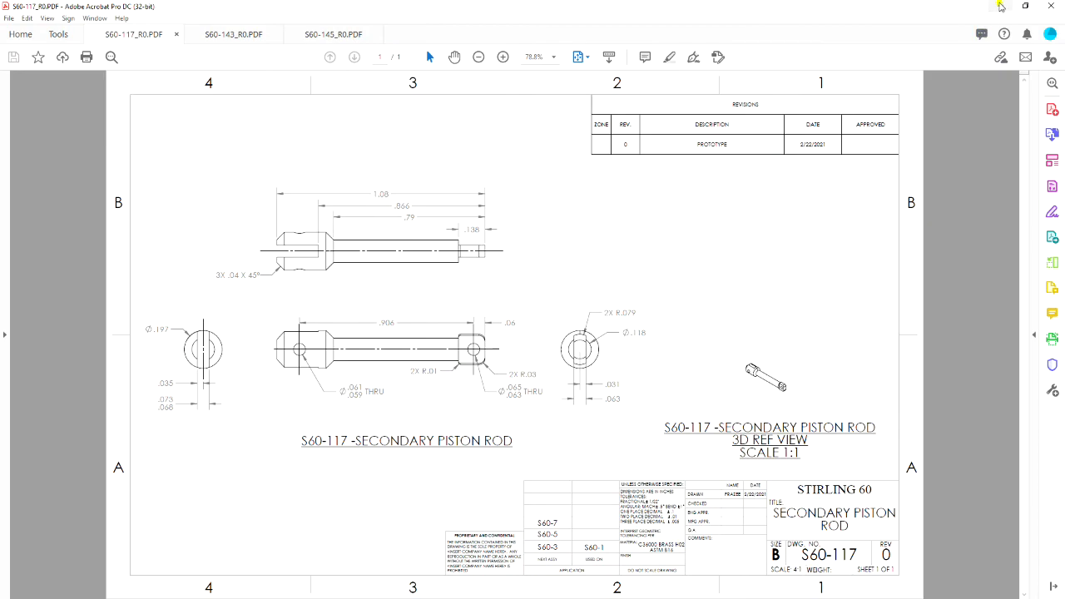
key(alt+Tab)
text(.06)
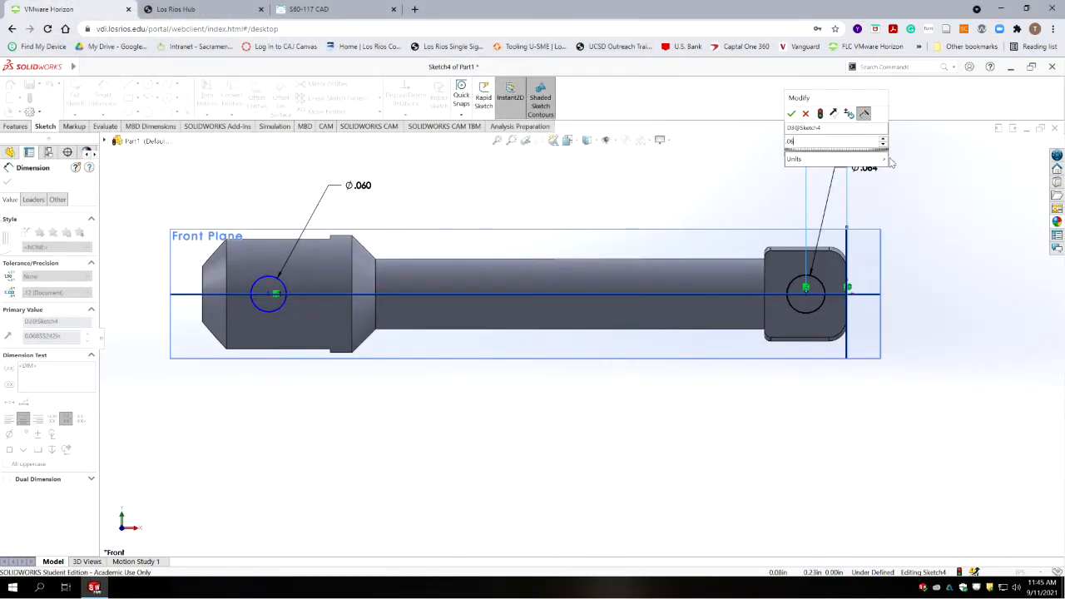
key(Return)
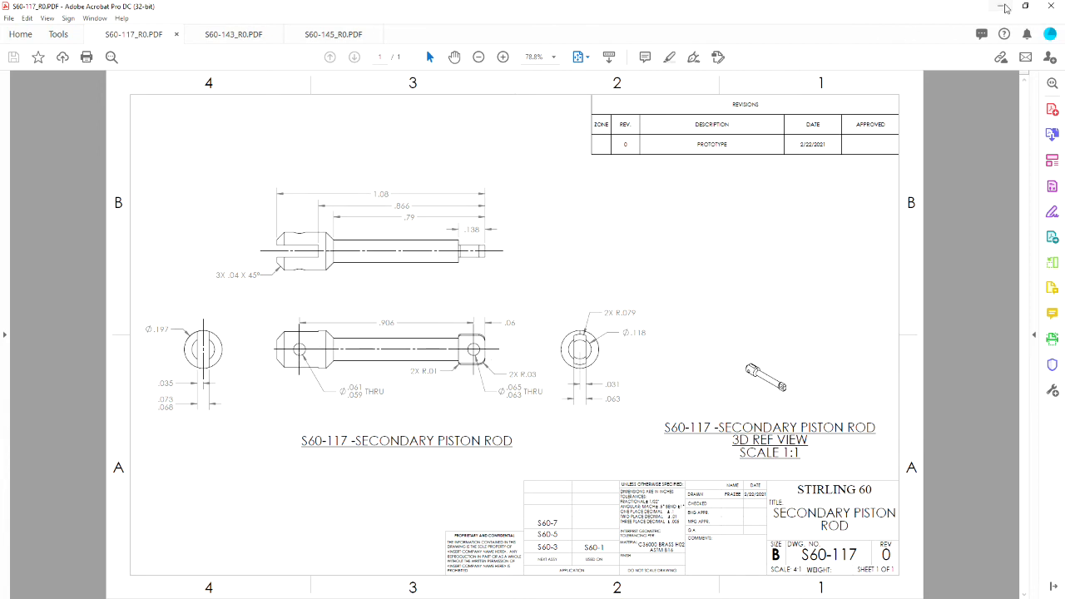
Step: Dimension the centre-to-centre distance between the two circles as 0.906 in, as given on the S60-117 drawing
click(1001, 7)
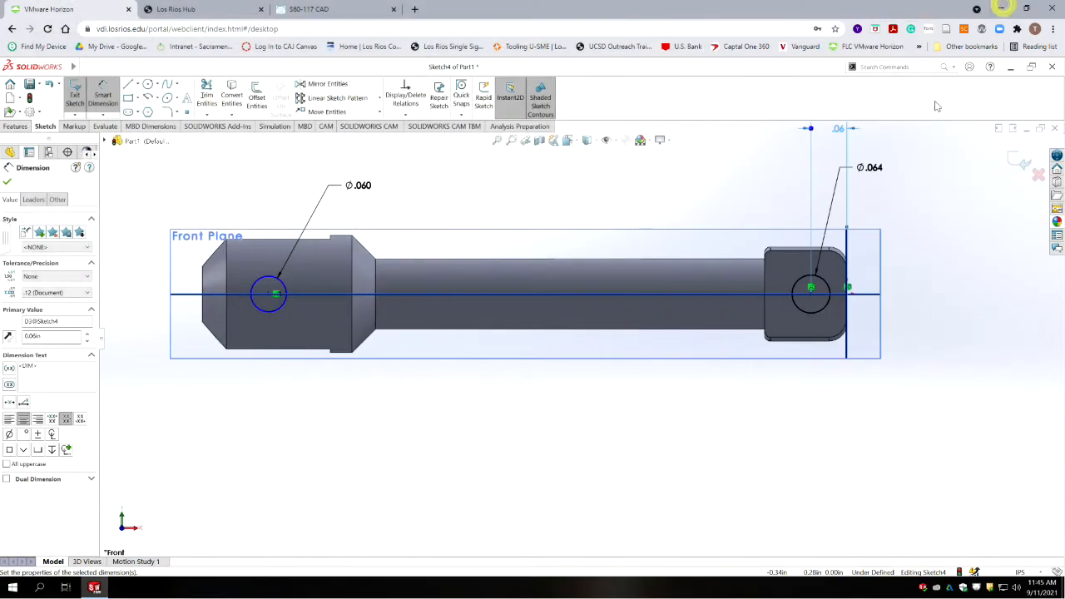
click(807, 283)
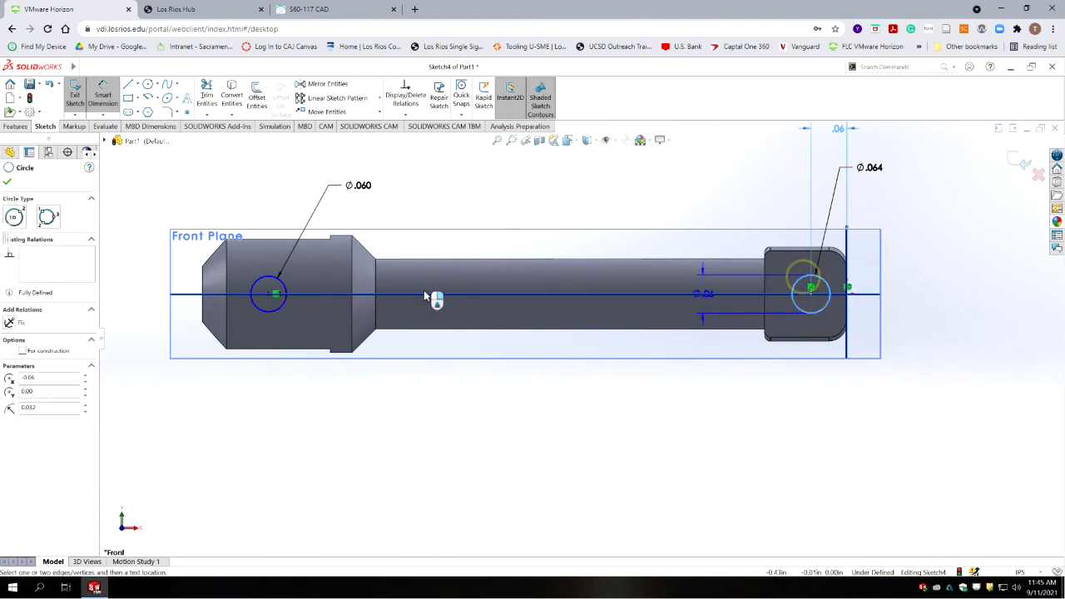
click(511, 162)
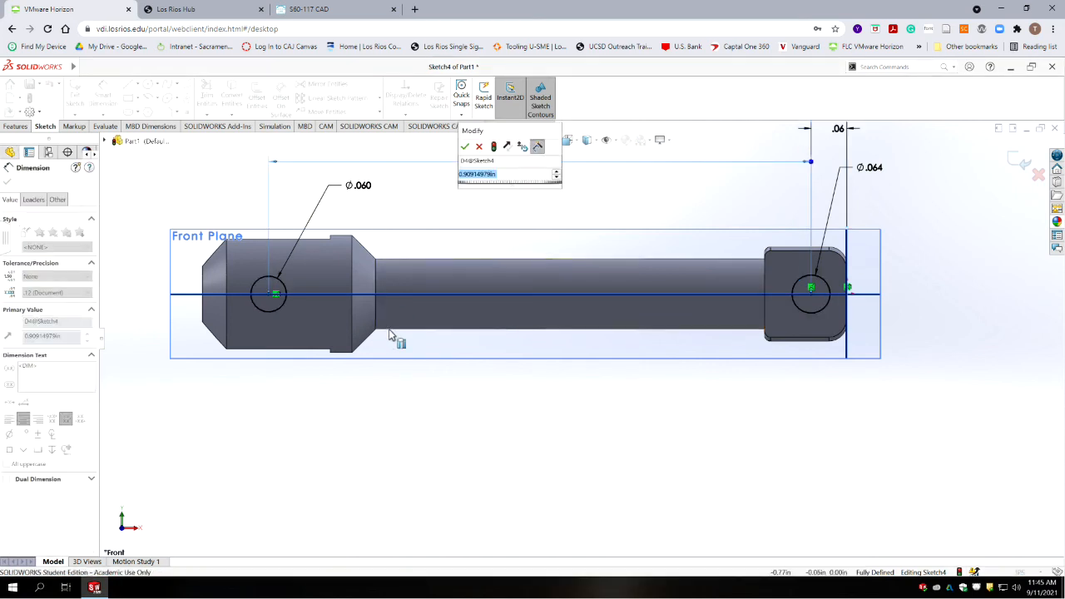
key(BackSpace)
text(0)
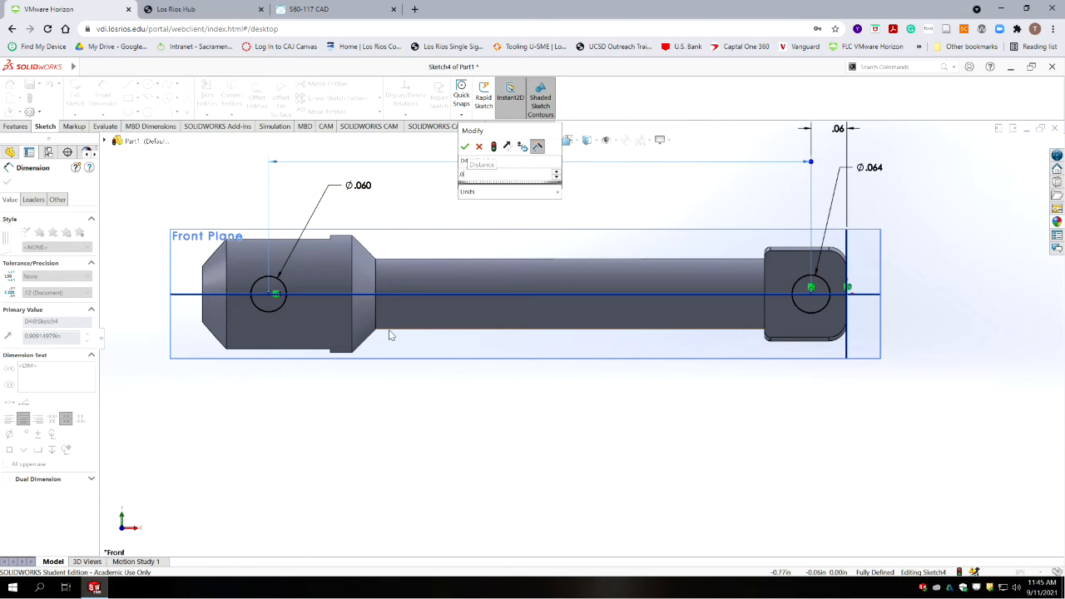
text(006)
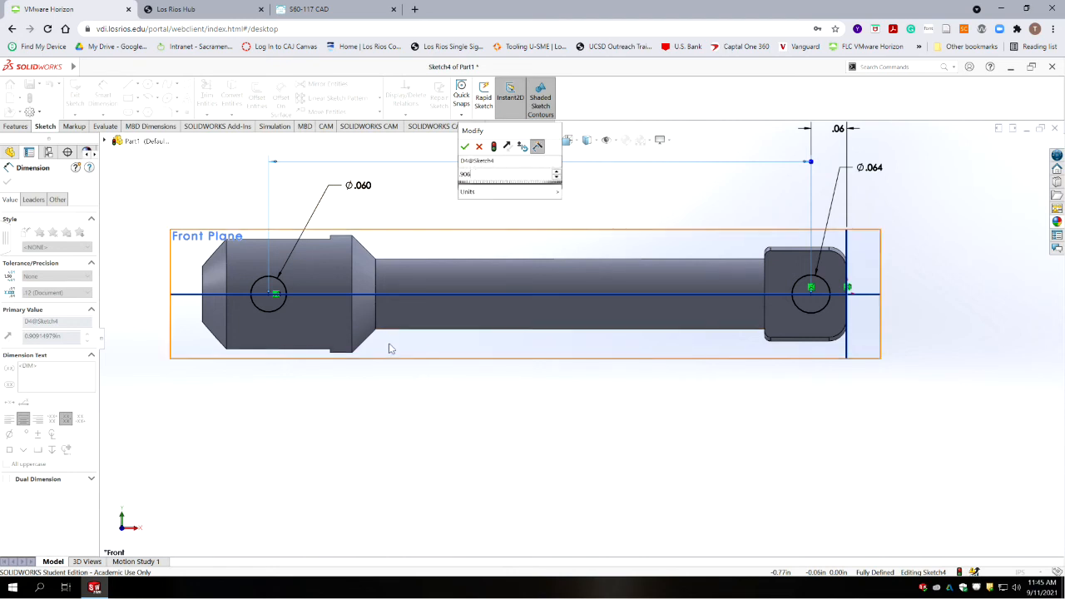
key(Return)
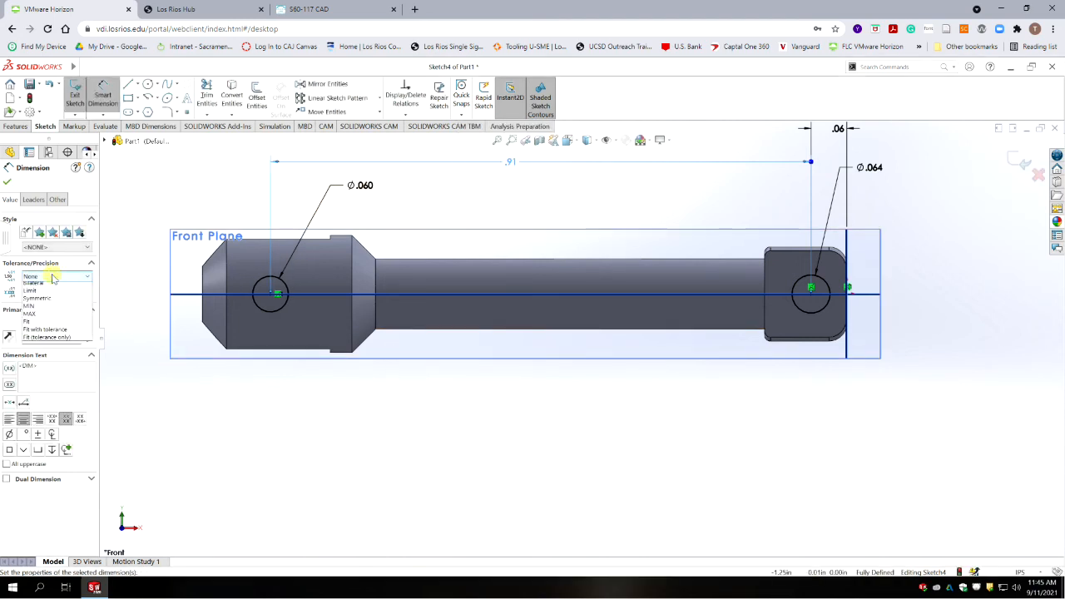
Step: Set the centre-to-centre dimension's precision to three decimal places (.123) and close the dimension settings
click(55, 293)
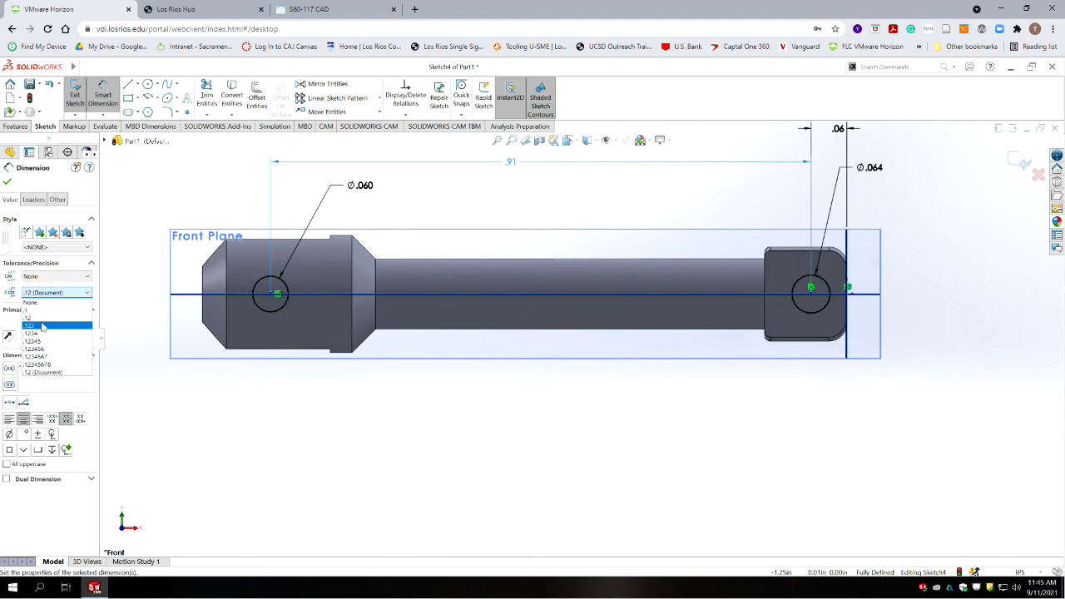
click(42, 320)
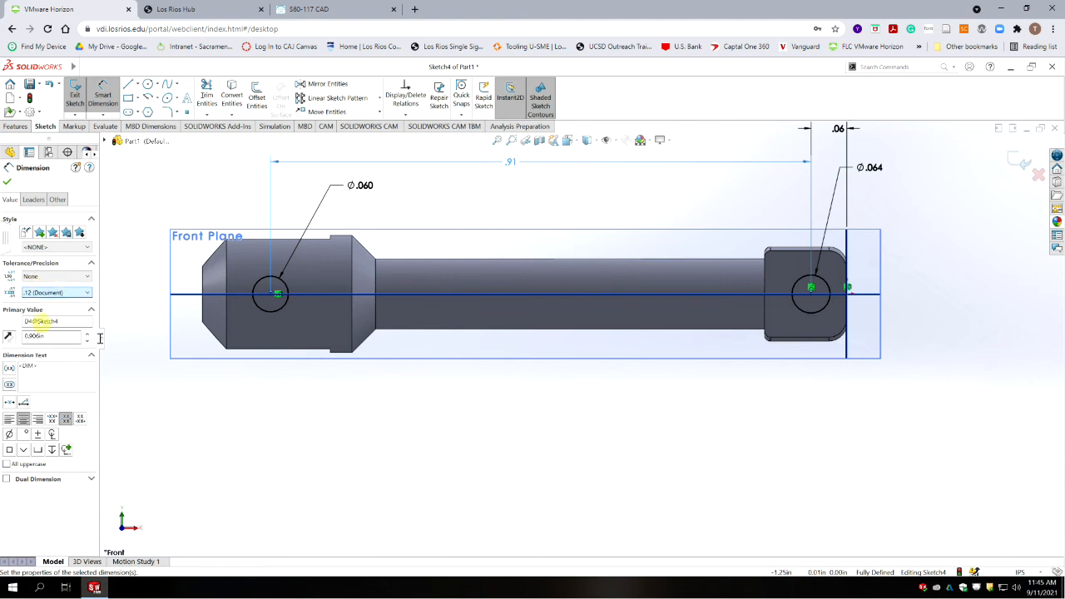
click(7, 181)
scroll(587, 388, up, 5)
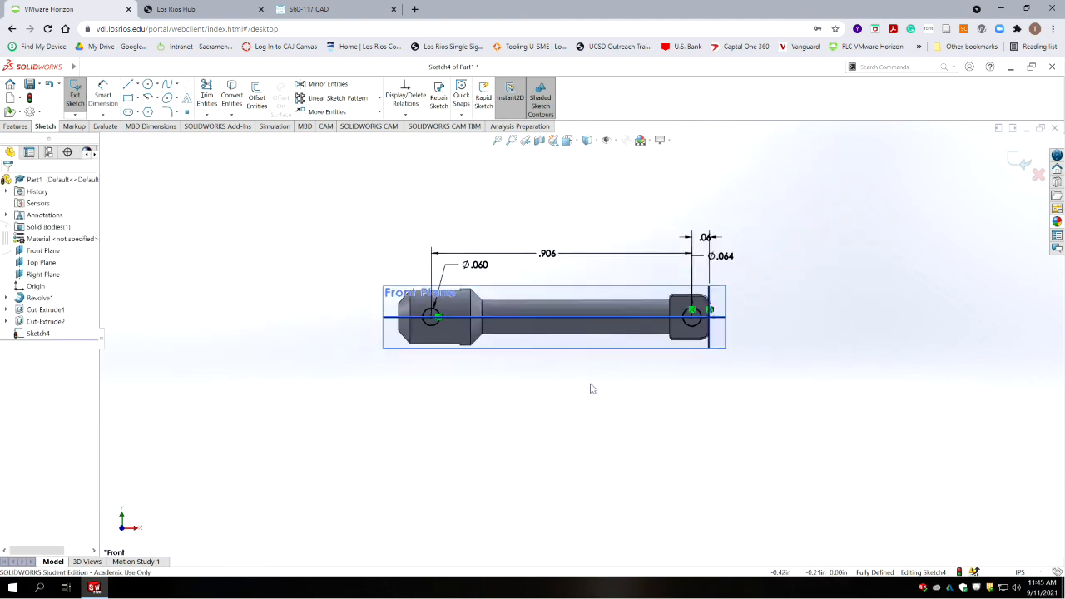
Step: Finish the two-circle sketch and cut both cross holes through the rod with an Extruded Cut set to Through All - Both
scroll(606, 317, down, 3)
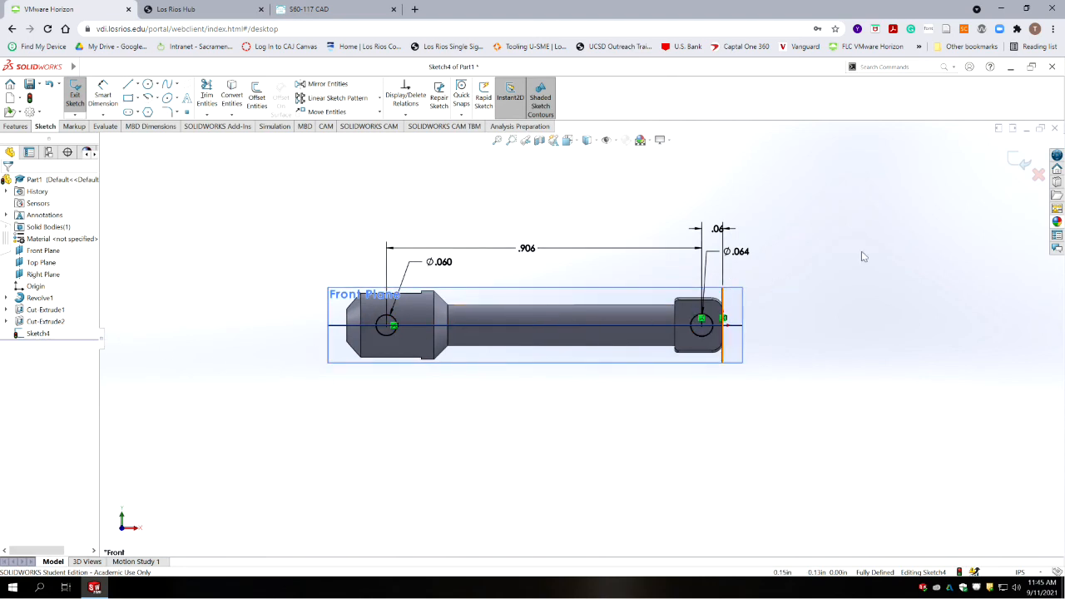
click(1019, 162)
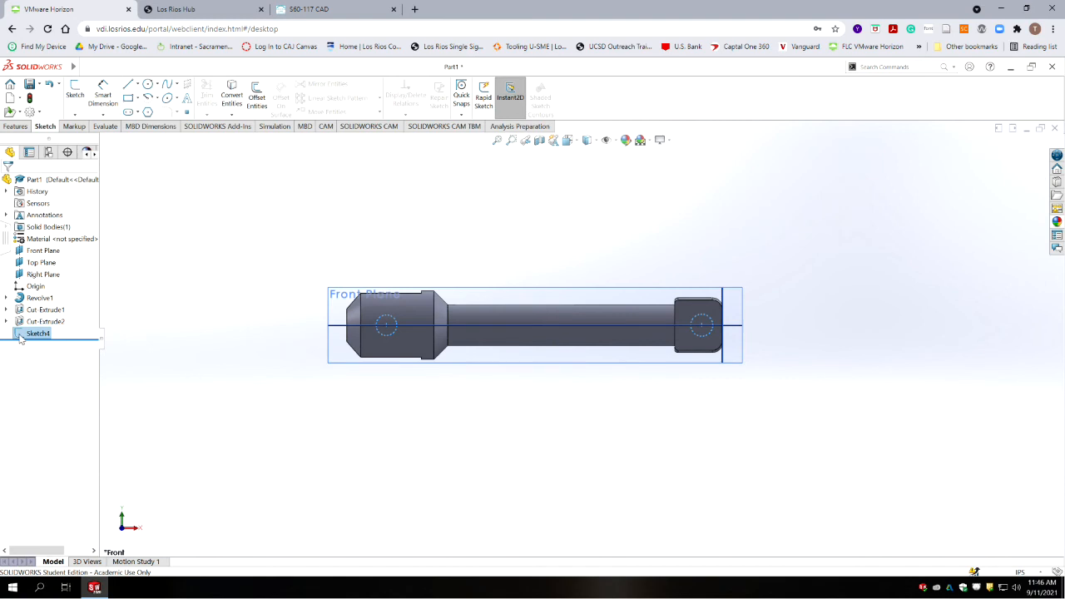
click(14, 126)
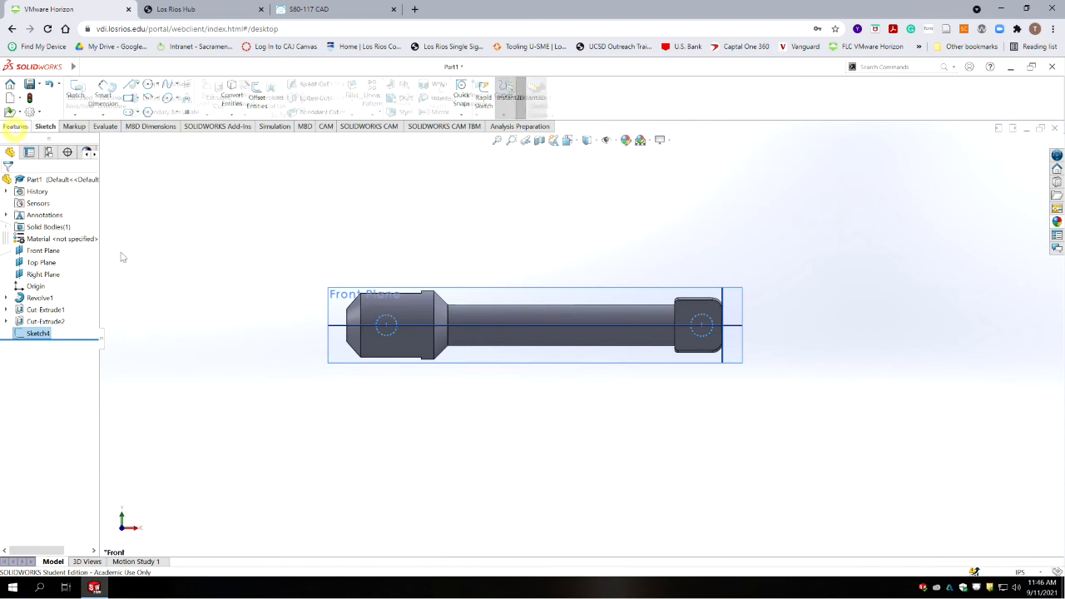
click(218, 98)
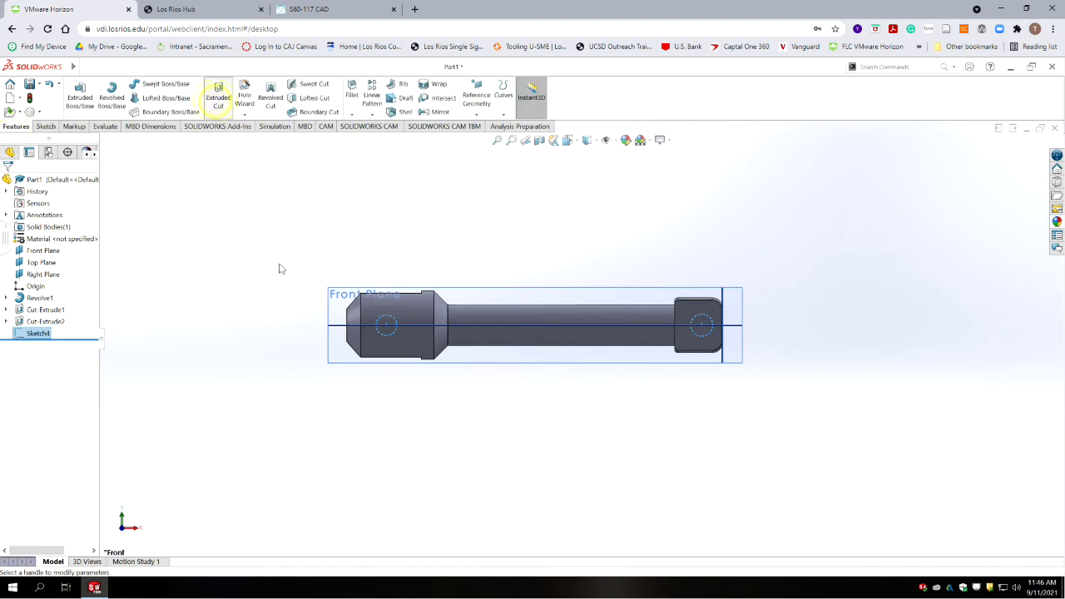
middle_drag(473, 420, 530, 430)
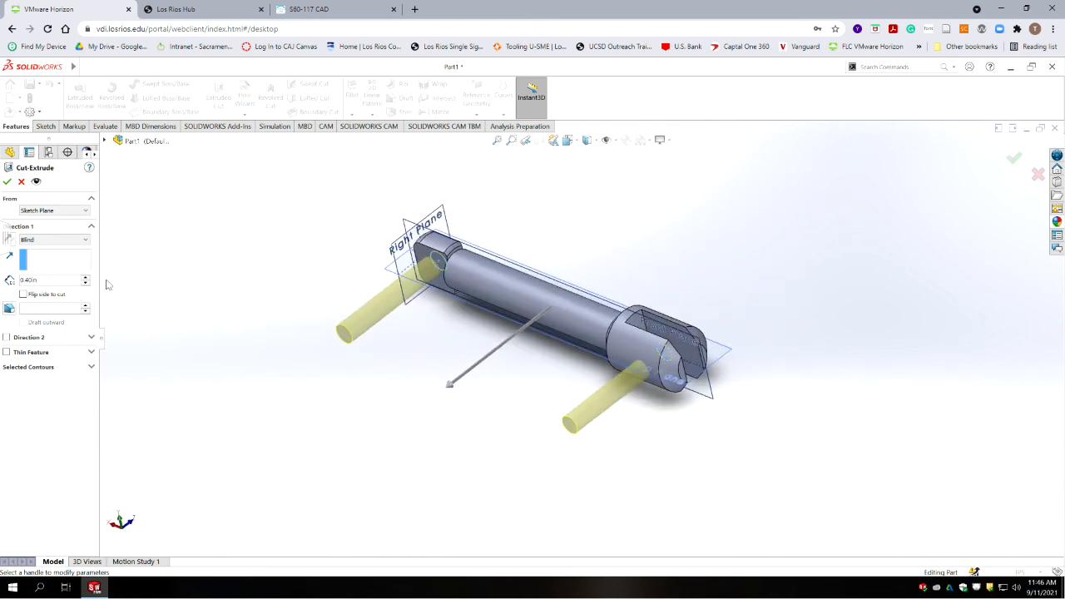
click(56, 240)
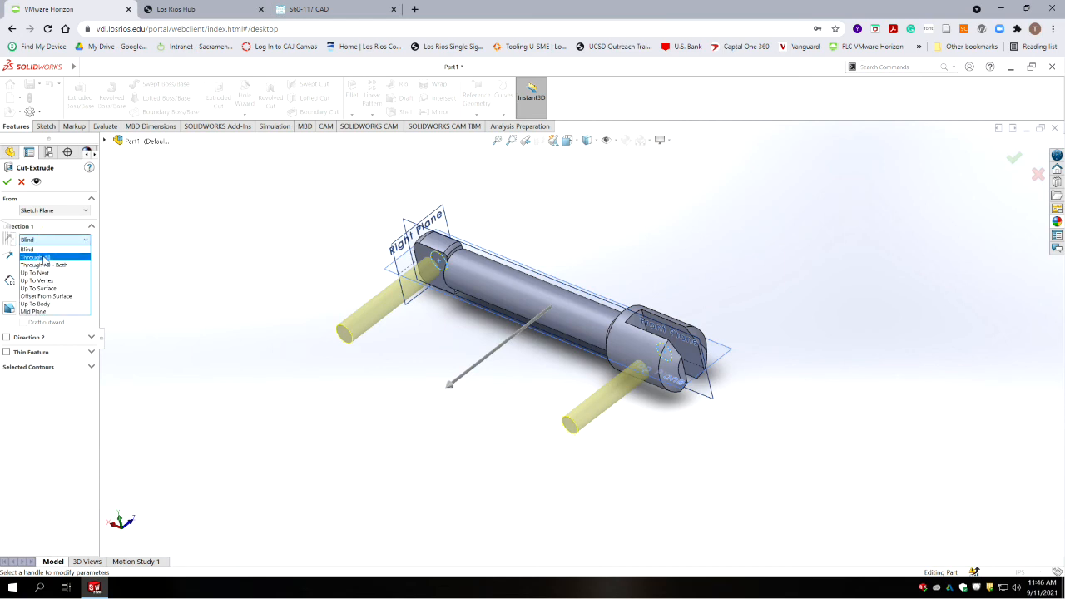
click(44, 258)
click(56, 240)
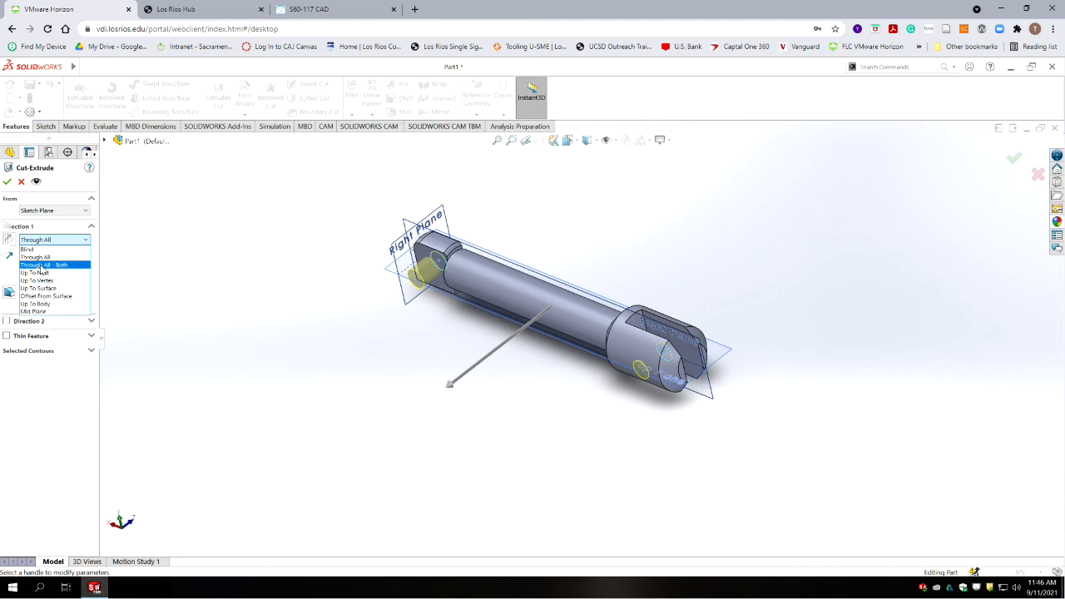
click(41, 266)
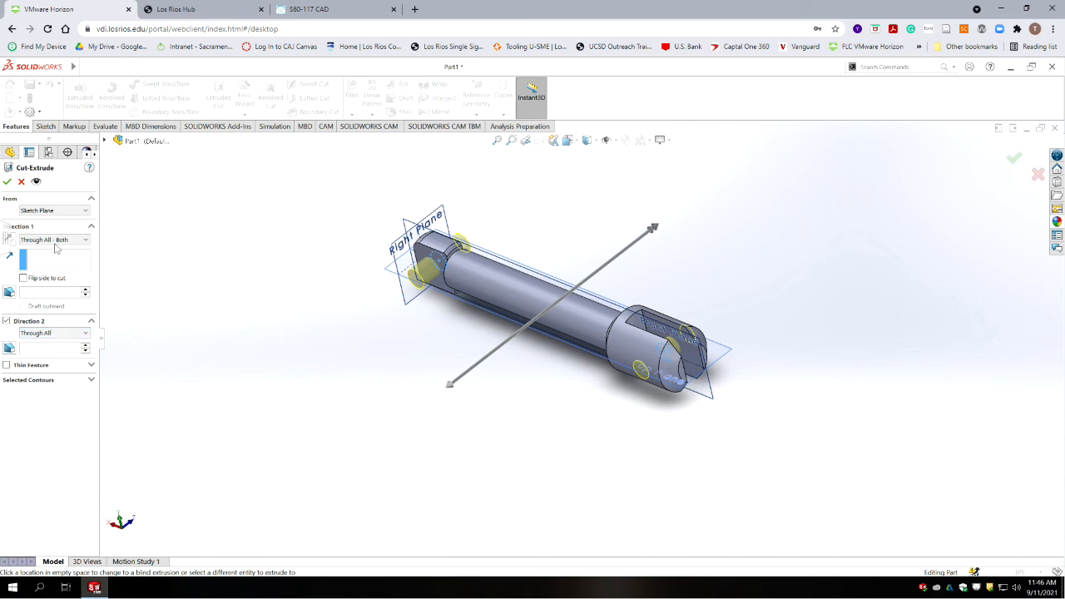
click(8, 182)
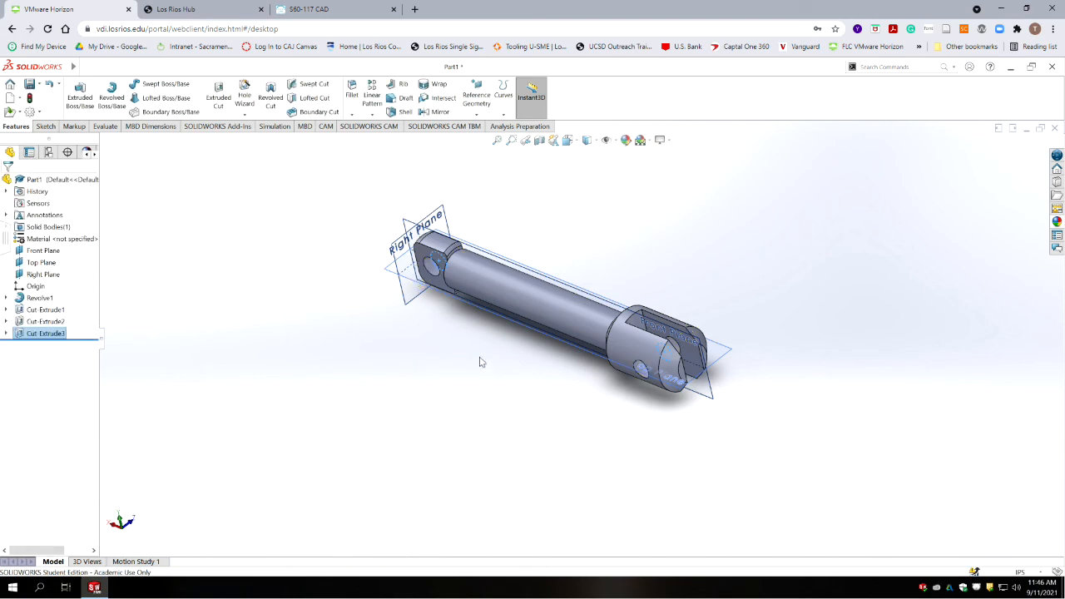
Step: Hide all reference planes so only the finished piston rod is shown
middle_drag(518, 349, 297, 408)
middle_drag(648, 328, 618, 345)
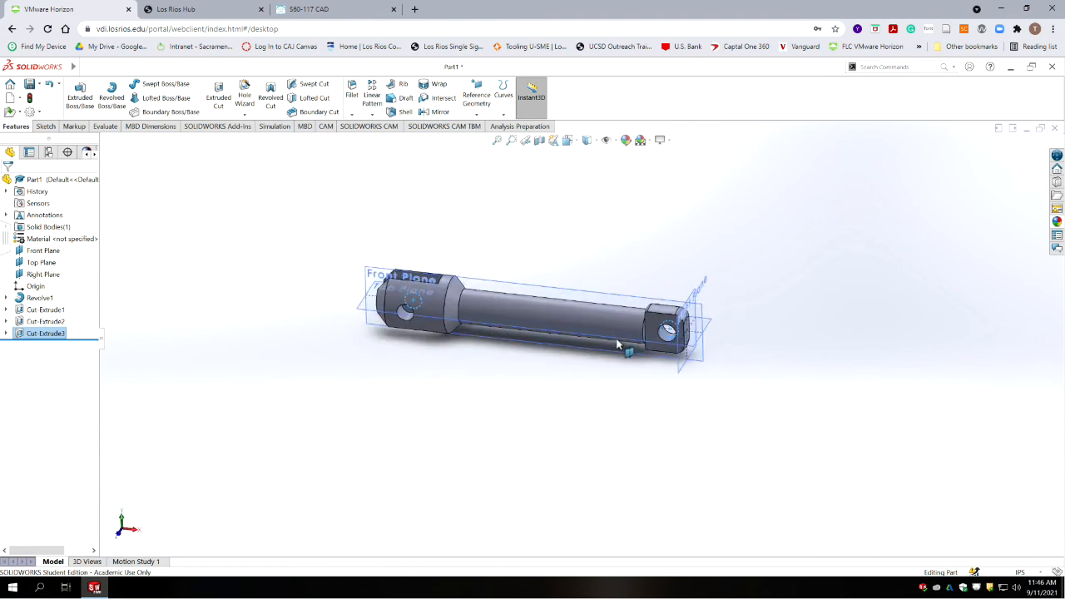
scroll(617, 344, down, 3)
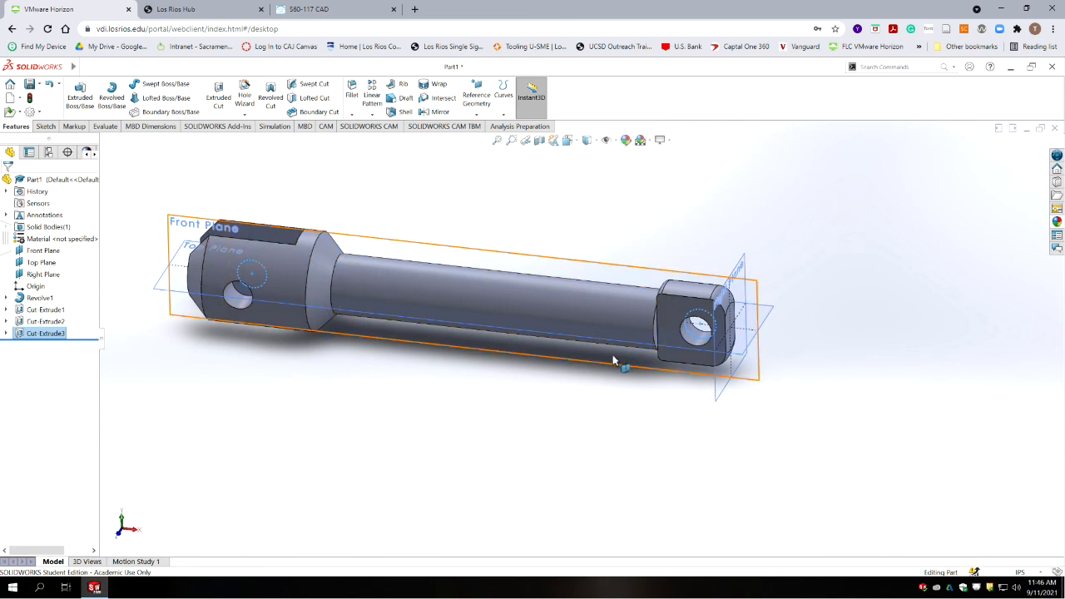
click(609, 140)
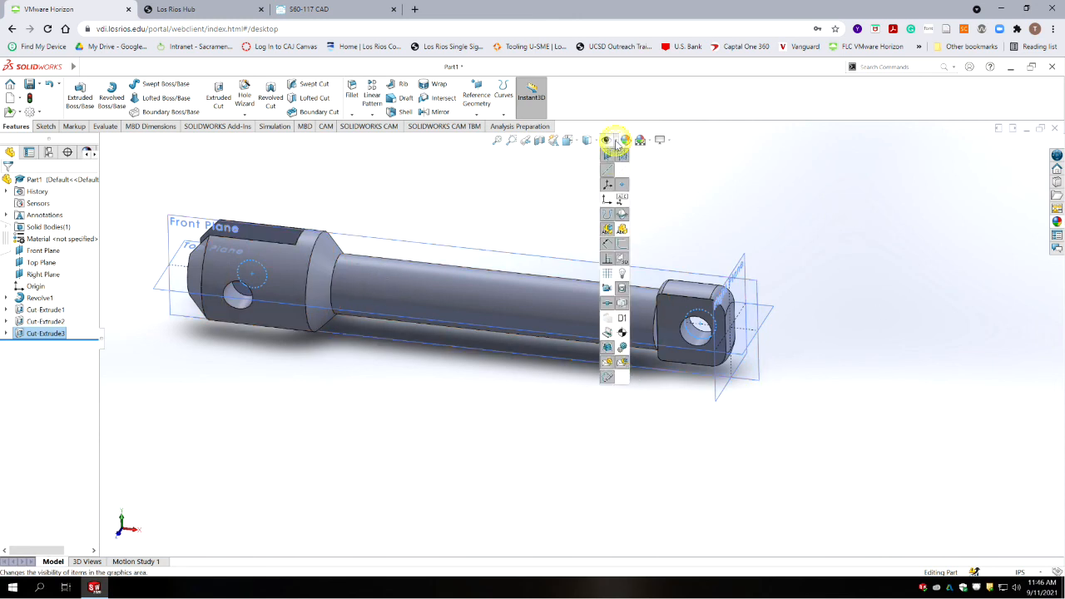
click(622, 153)
click(537, 393)
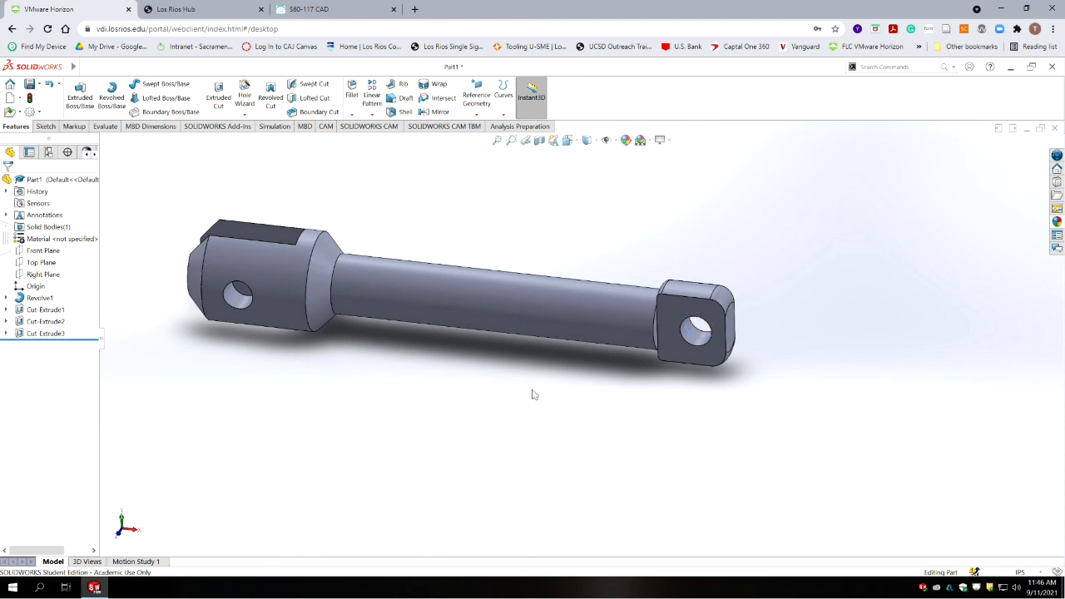
scroll(333, 302, up, 5)
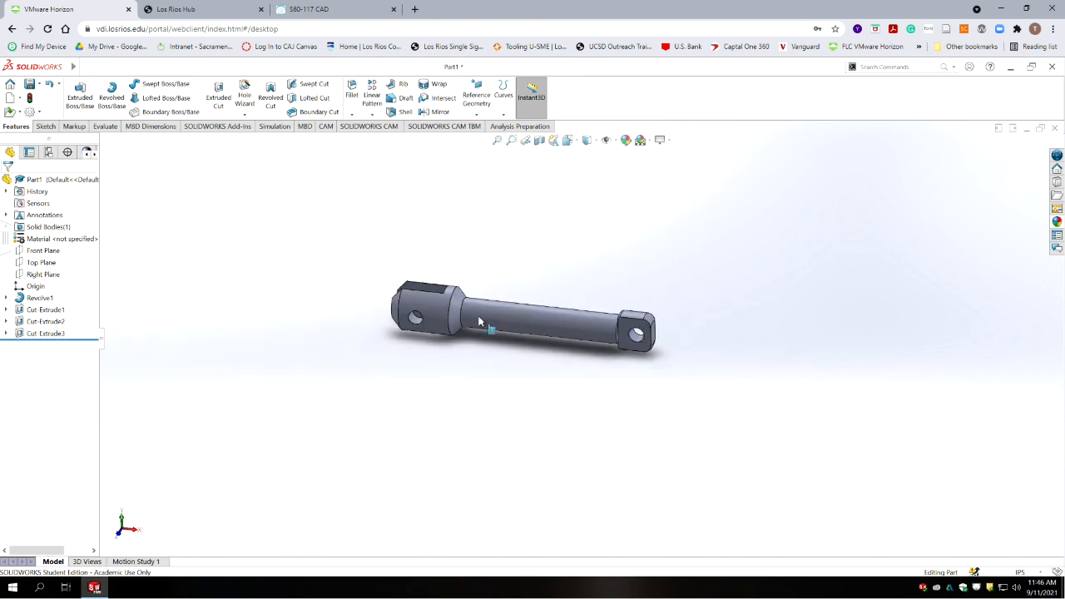
scroll(582, 297, down, 8)
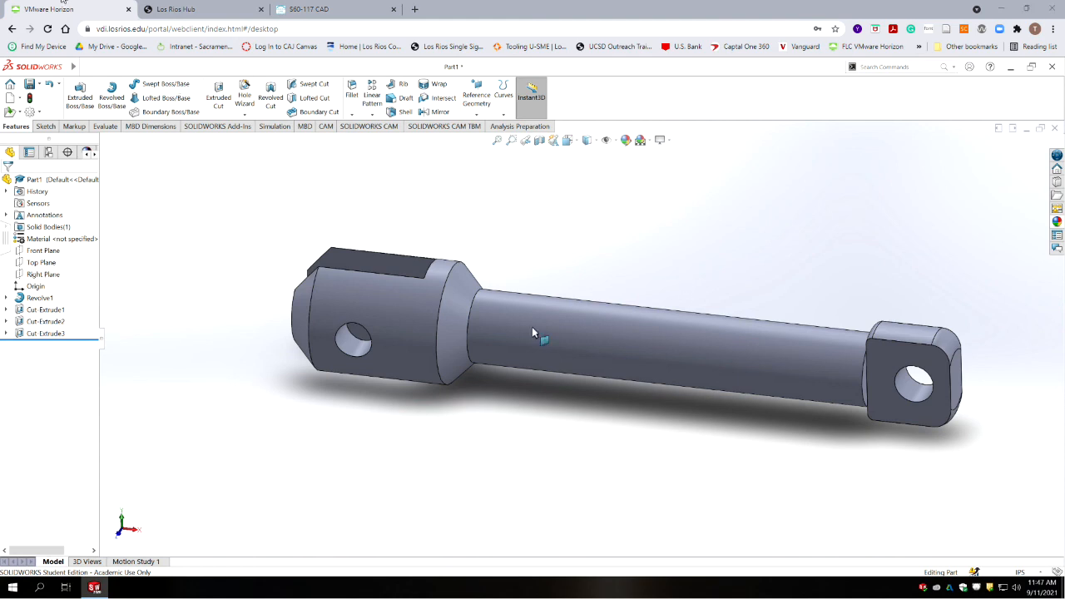
Step: Switch to Adobe Acrobat, review the S60-145 return rod and S60-143 drive rod drawings, and return to the SOLIDWORKS part
key(alt+Tab)
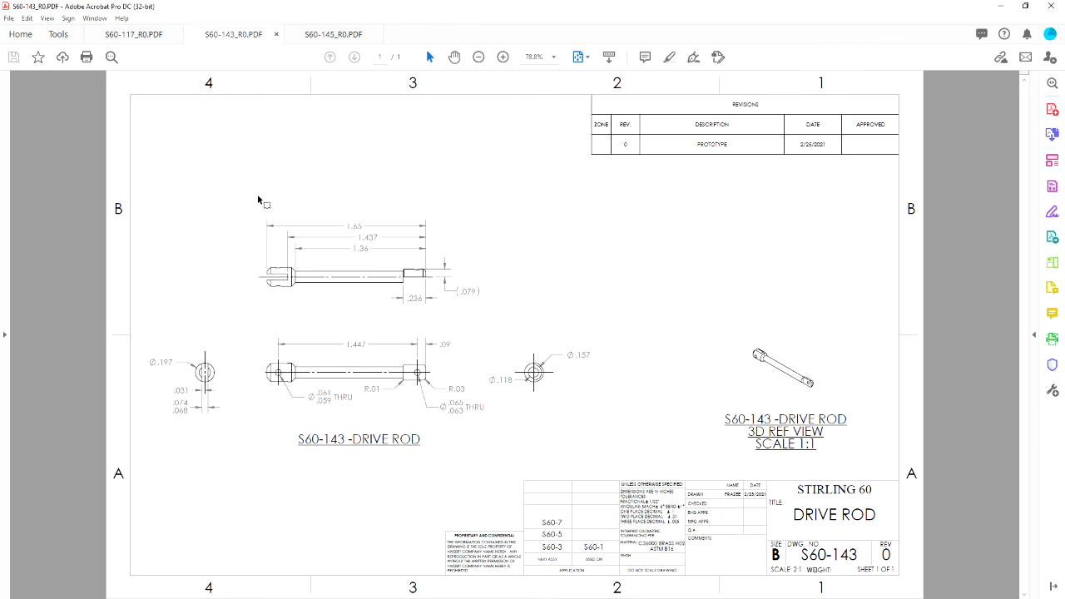
click(335, 36)
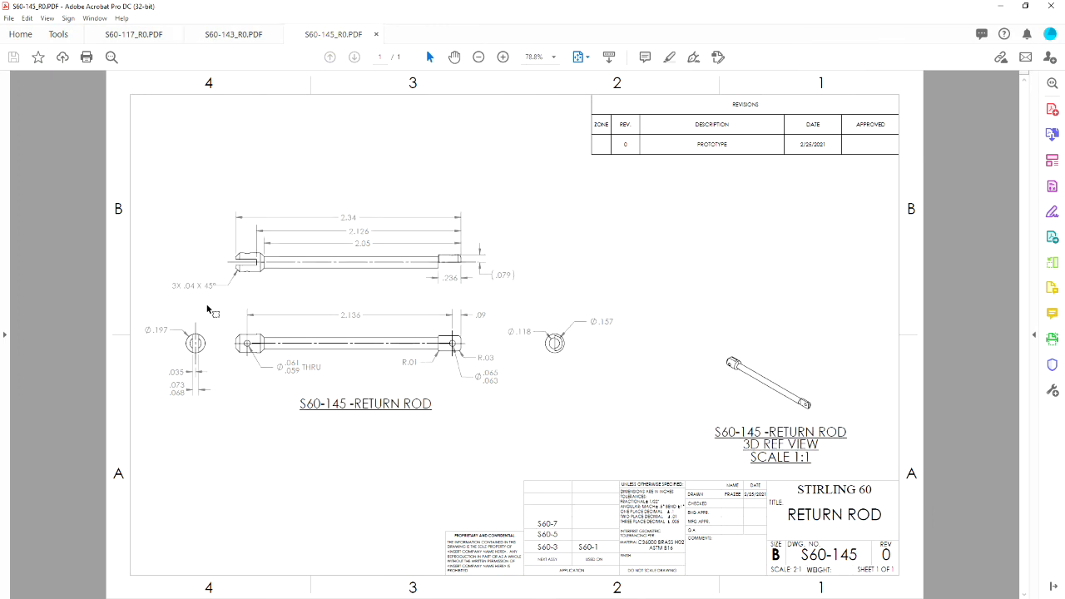
click(233, 34)
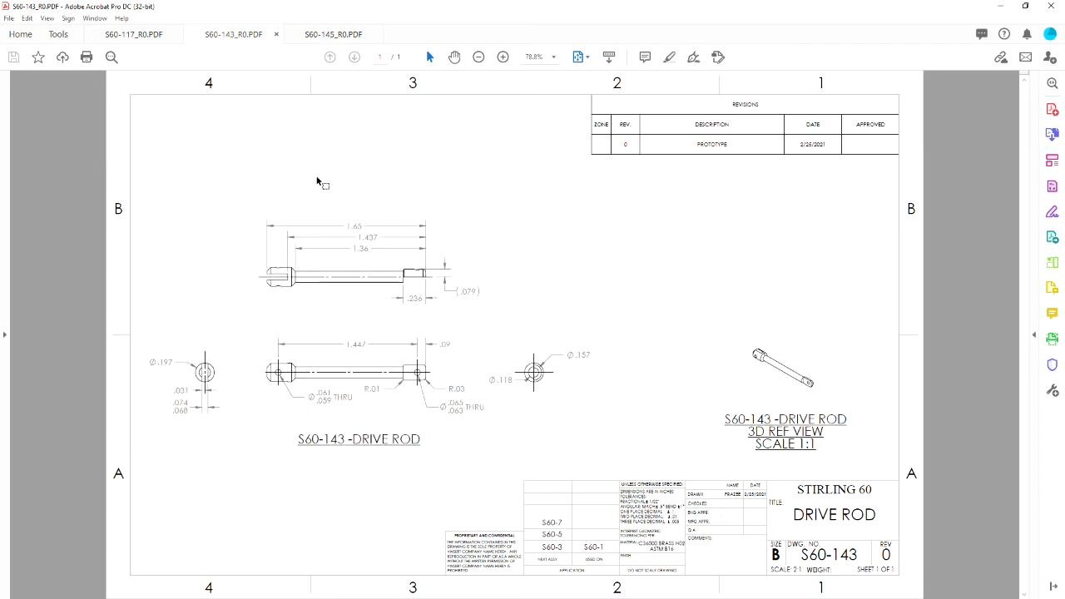
click(999, 7)
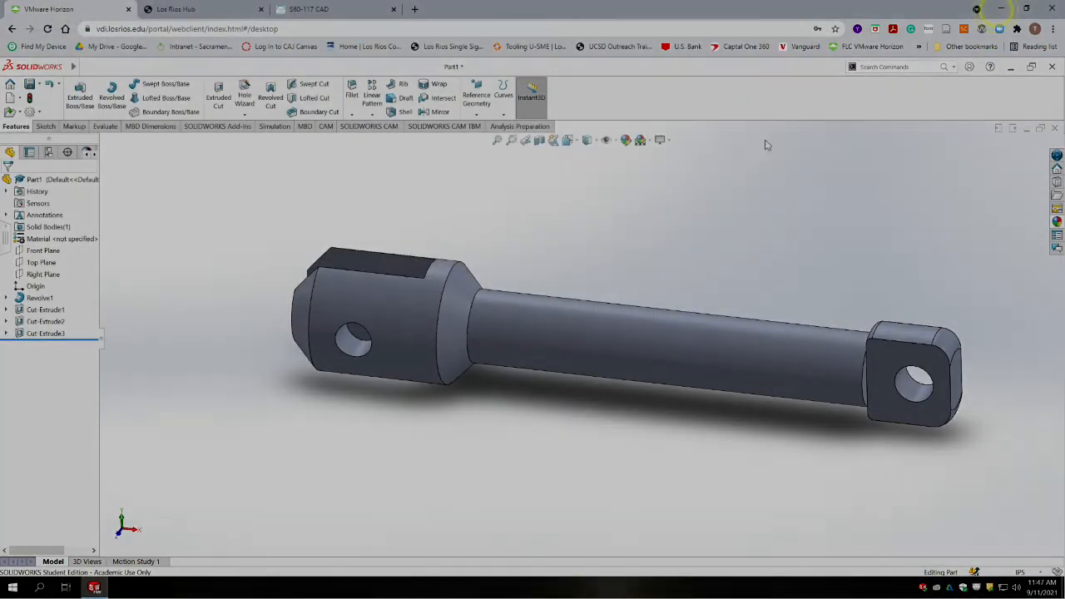